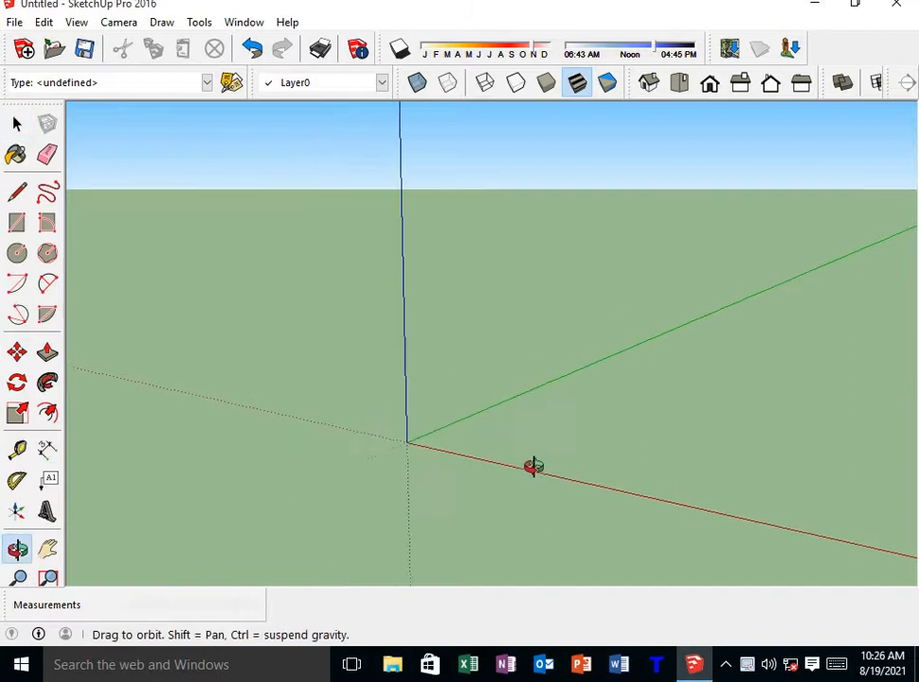
# Draw a 3' by 2' rectangle flat on the ground near the origin.
pyautogui.keyDown('shift'); pyautogui.moveTo(656, 414); pyautogui.dragTo(143, 350, button='middle'); pyautogui.keyUp('shift')
pyautogui.click(18, 224)
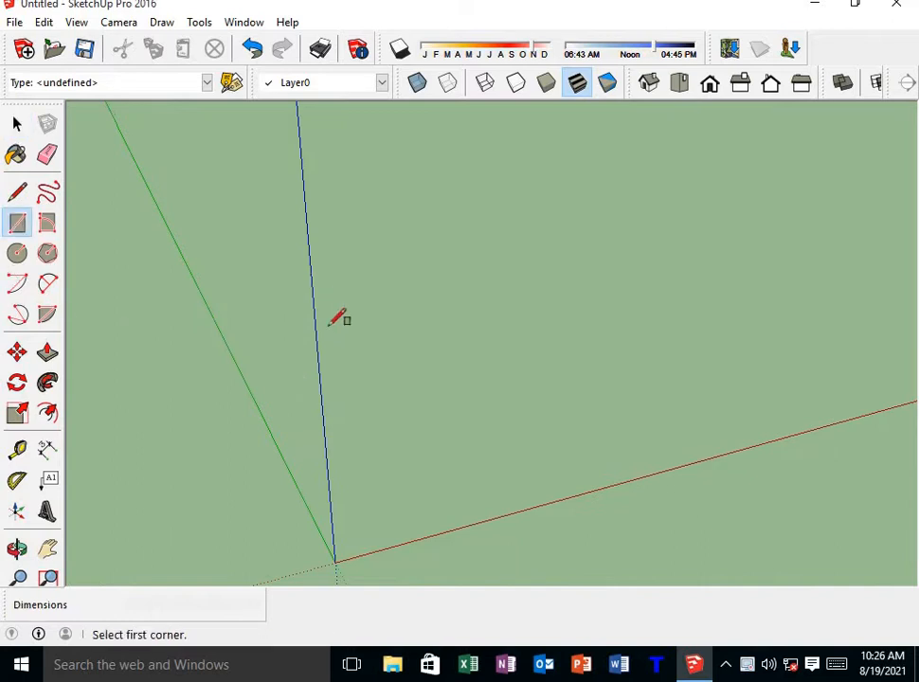
pyautogui.click(407, 339)
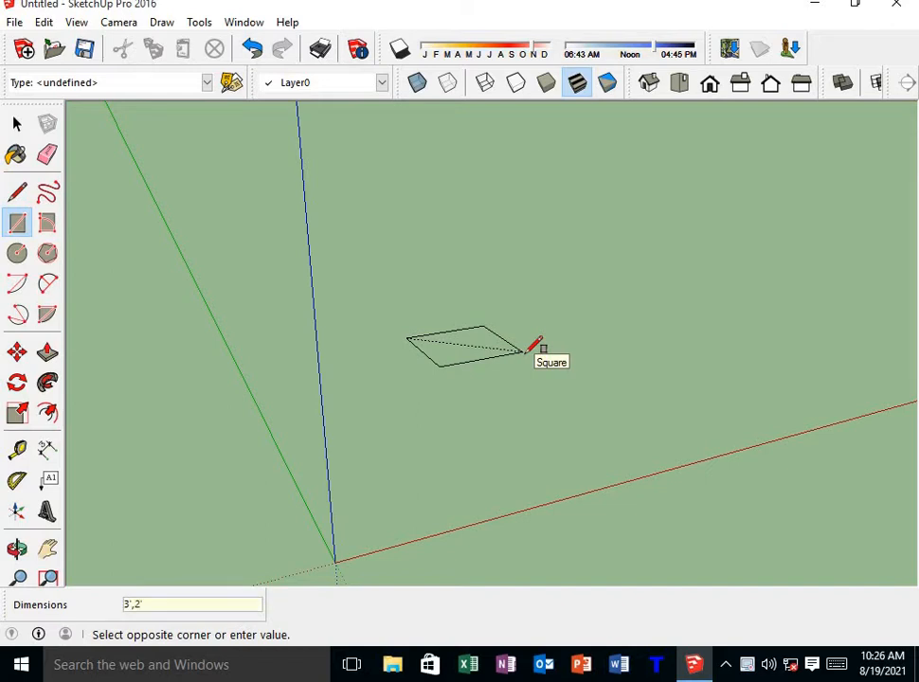
pyautogui.press('Return')
pyautogui.scroll(3, 379, 313)
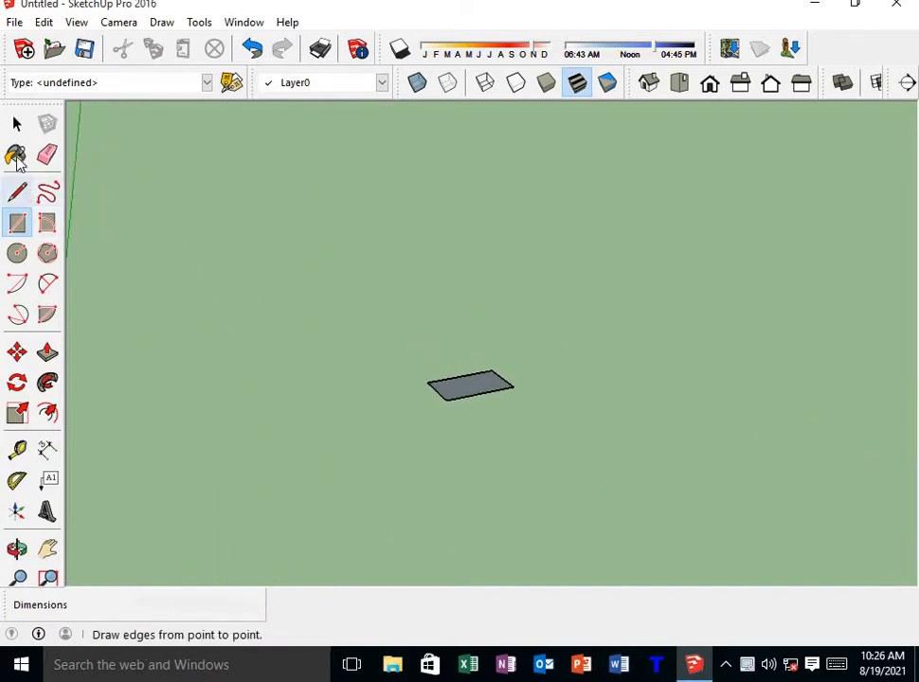
# Make the rectangle's face and its edges into a group.
pyautogui.click(17, 124)
pyautogui.scroll(1, 481, 406)
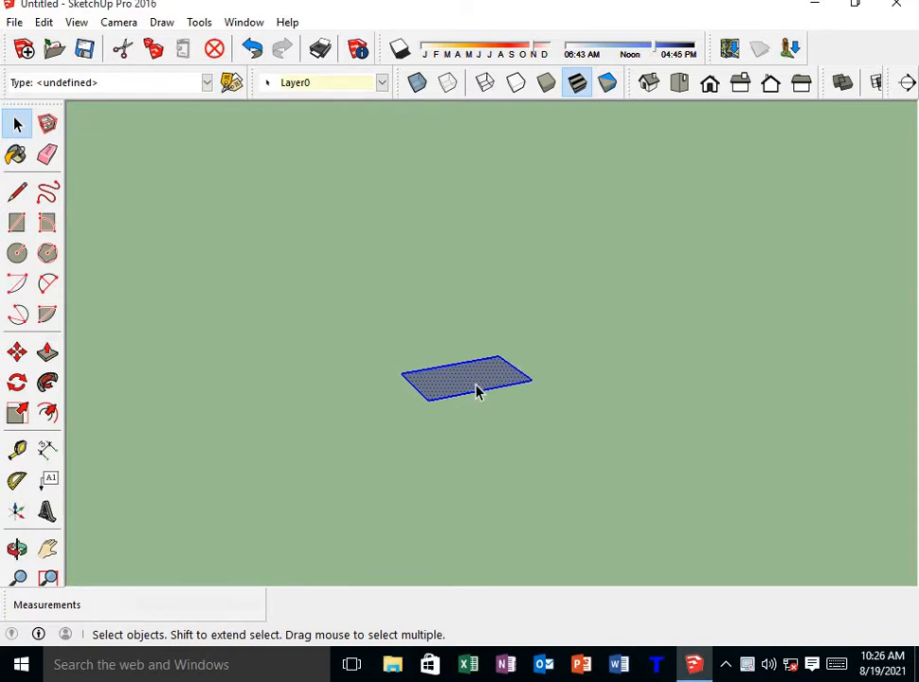
pyautogui.rightClick(477, 389)
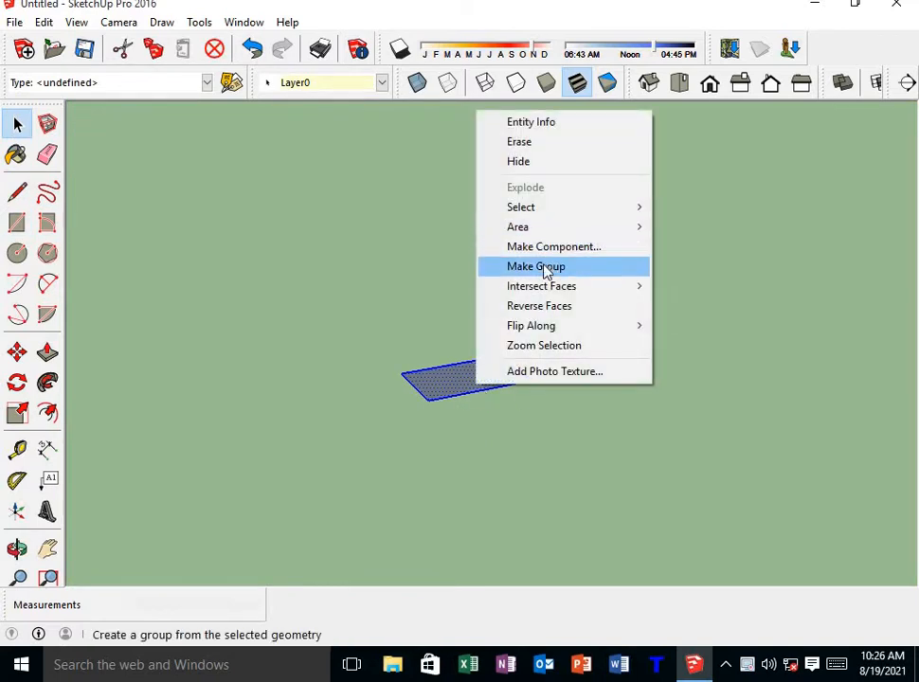
pyautogui.click(546, 268)
# Push/Pull the face inside the rectangle's group up into a thin sheet and close the group.
pyautogui.scroll(4, 460, 388)
pyautogui.scroll(2, 451, 392)
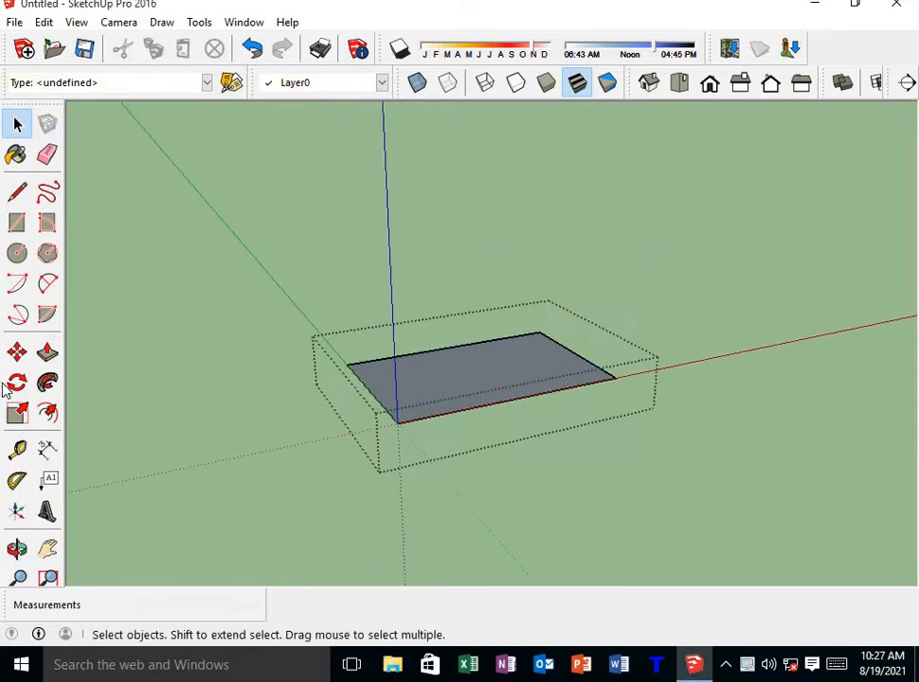
pyautogui.click(48, 352)
pyautogui.click(430, 426)
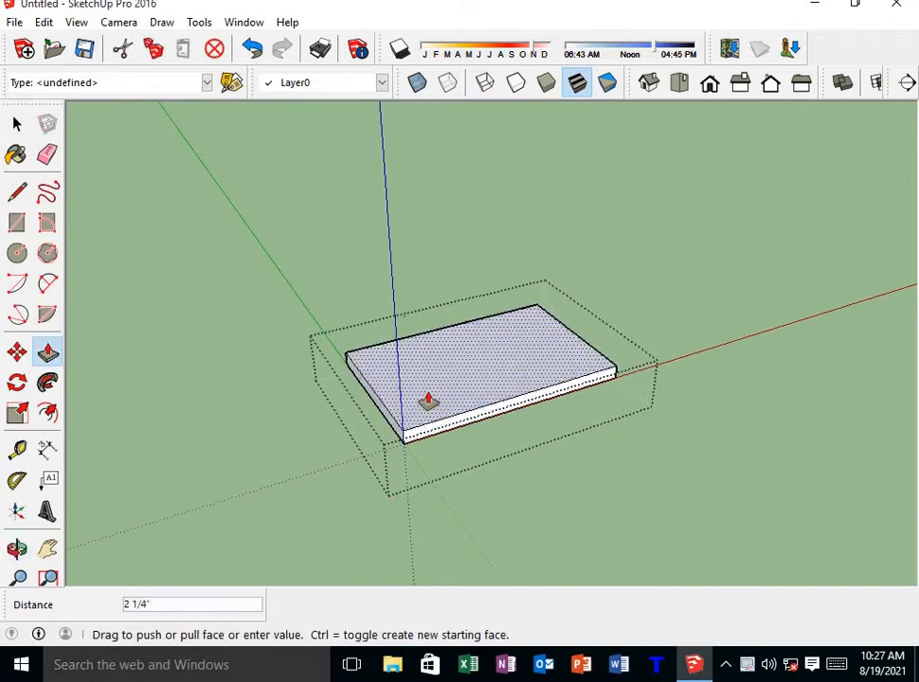
pyautogui.scroll(3, 404, 417)
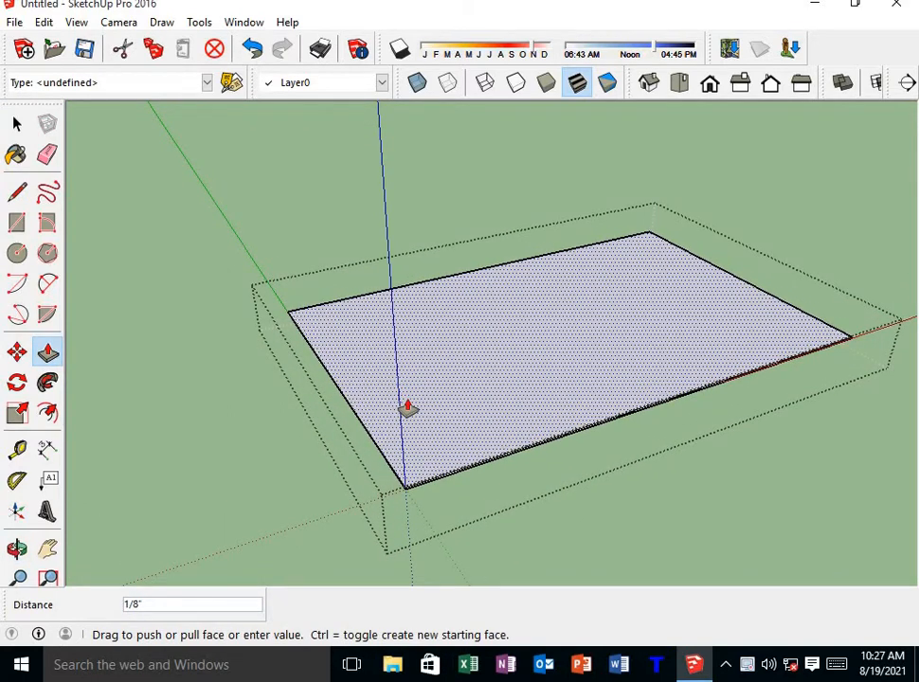
pyautogui.scroll(2, 408, 408)
pyautogui.moveTo(408, 408); pyautogui.dragTo(431, 384, button='middle')
pyautogui.click(399, 377)
pyautogui.rightClick(338, 254)
pyautogui.click(360, 258)
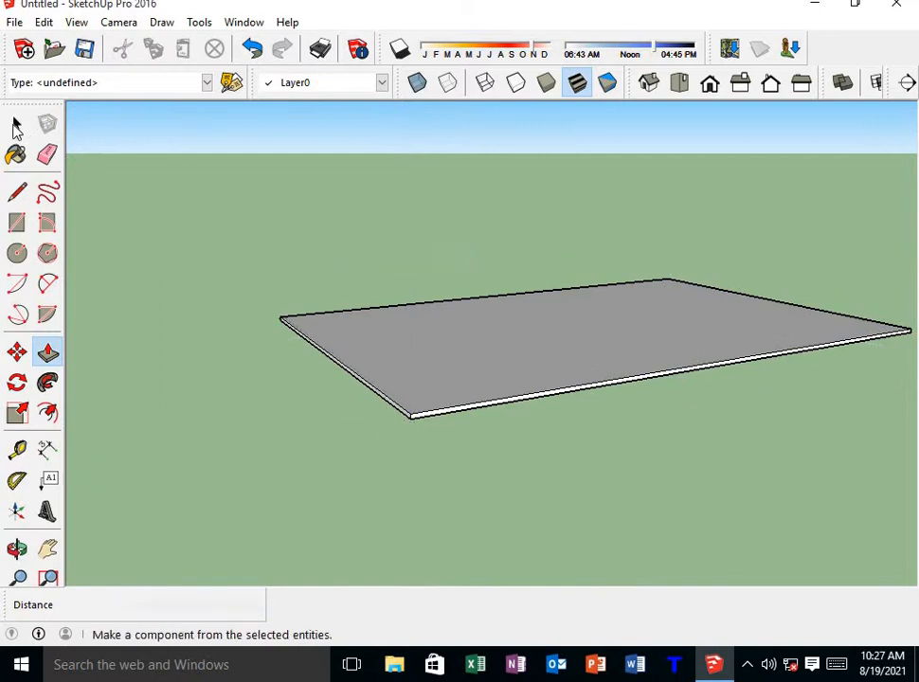
# Draw a strip about 2 1/2" wide and 2' long across the sheet and make it a group.
pyautogui.click(16, 124)
pyautogui.moveTo(332, 282); pyautogui.dragTo(343, 370, button='middle')
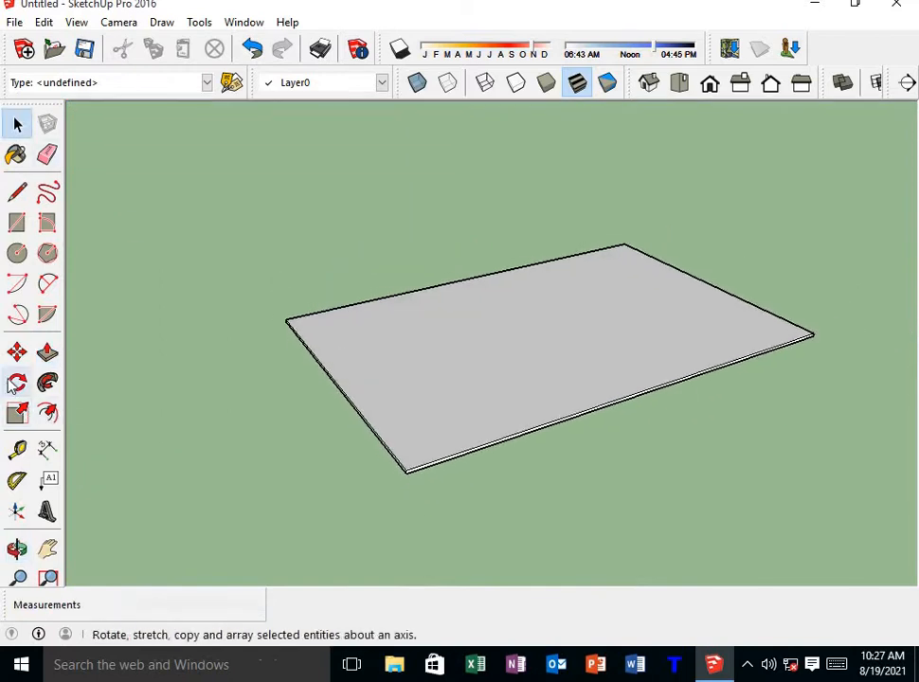
pyautogui.click(16, 223)
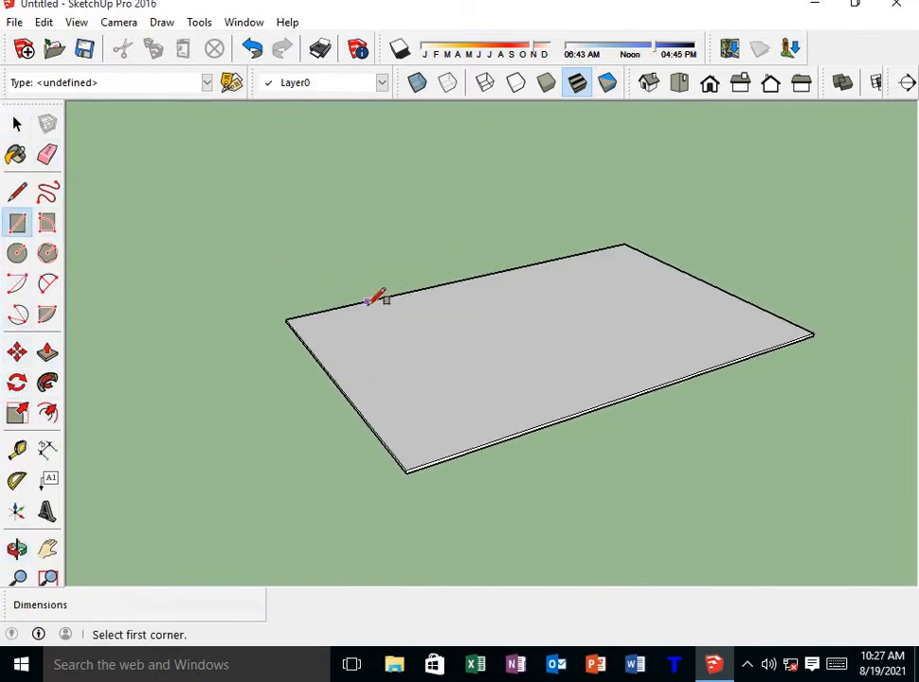
pyautogui.click(557, 418)
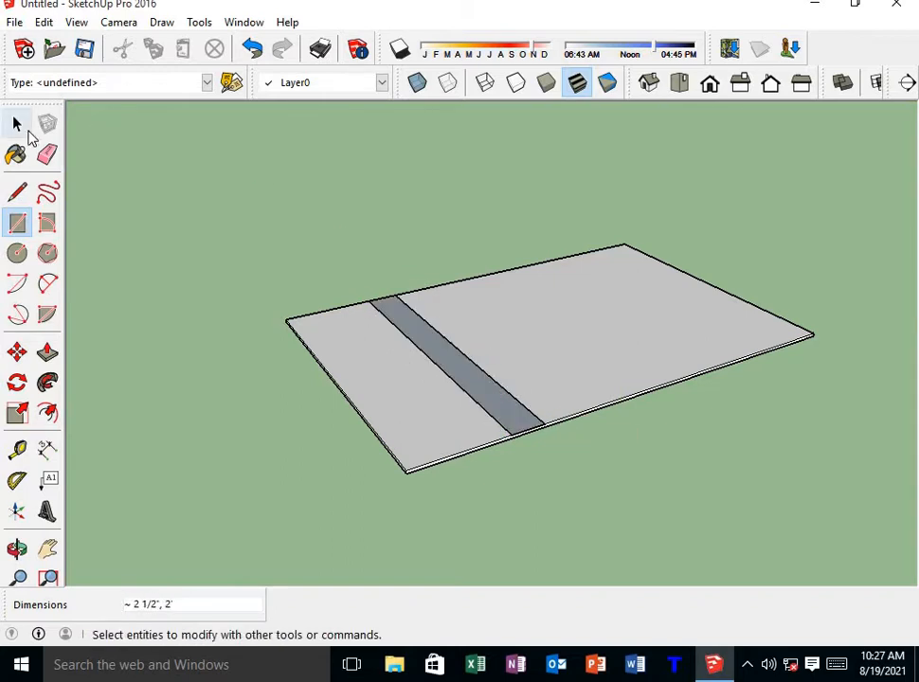
pyautogui.click(16, 123)
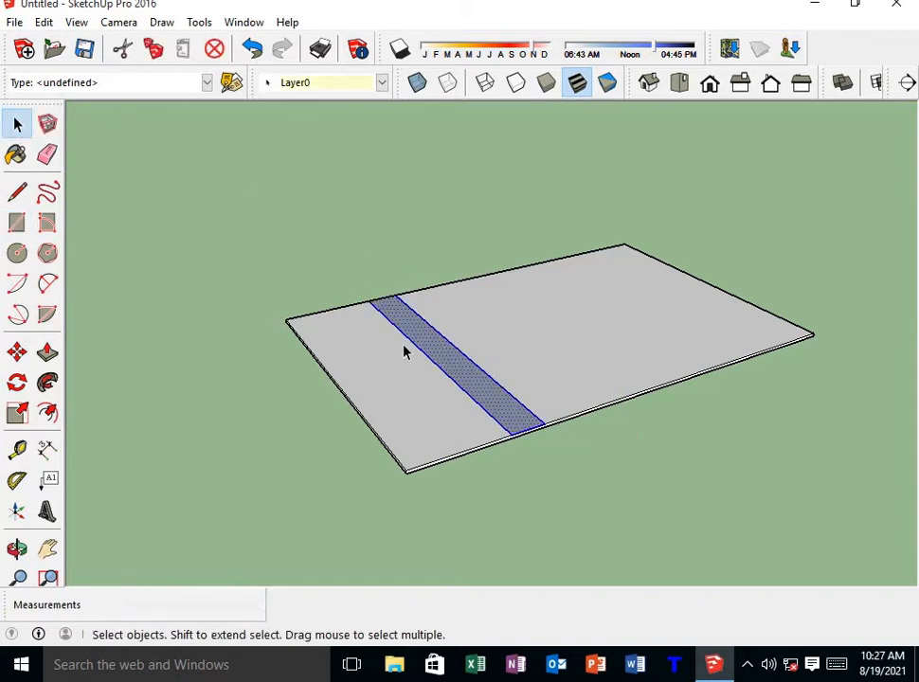
pyautogui.rightClick(431, 347)
pyautogui.click(500, 502)
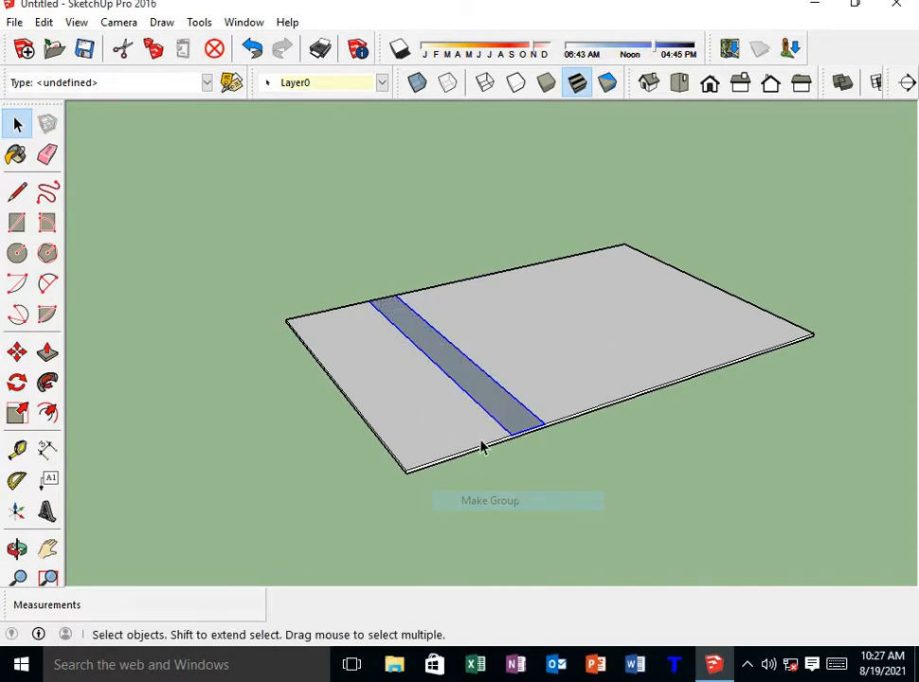
# Open the strip's group and move its short edge at the origin end 3/8" outward beyond the sheet along the green axis.
pyautogui.moveTo(481, 447); pyautogui.dragTo(554, 467, button='middle')
pyautogui.doubleClick(529, 436)
pyautogui.scroll(3, 529, 436)
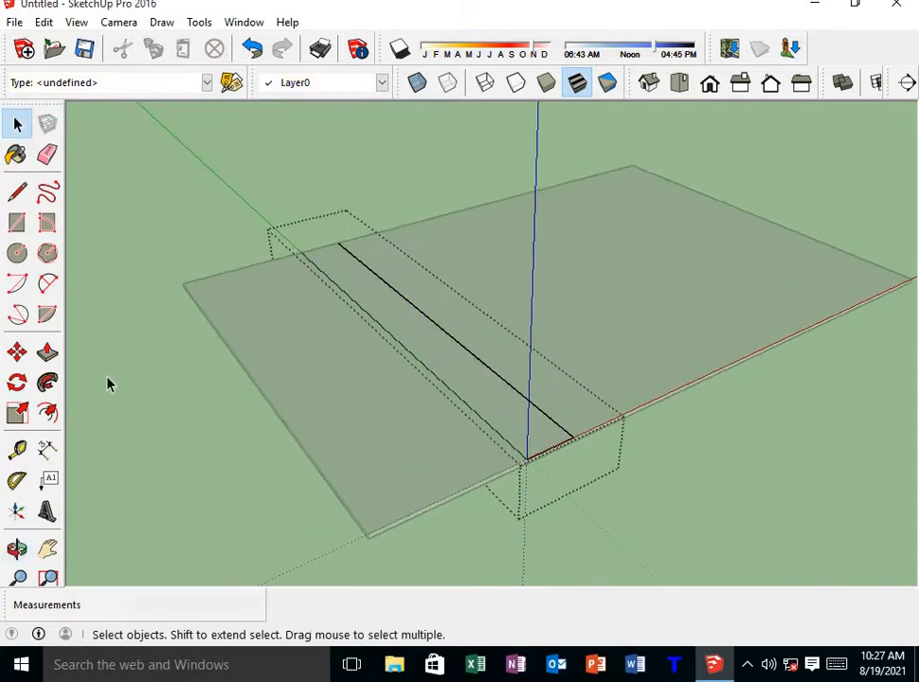
pyautogui.moveTo(527, 484); pyautogui.dragTo(588, 474, button='middle')
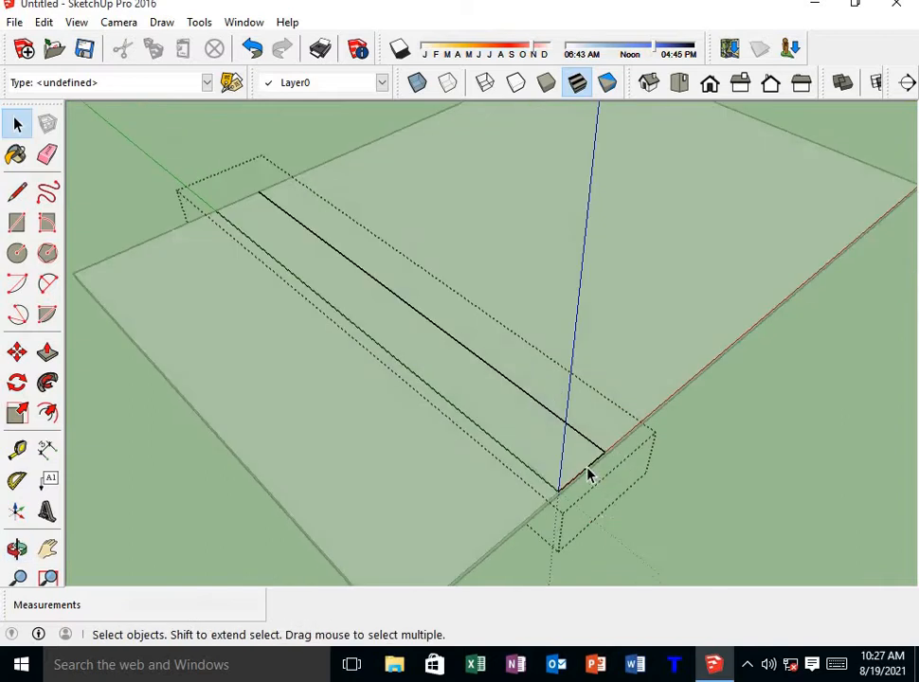
pyautogui.scroll(3, 583, 475)
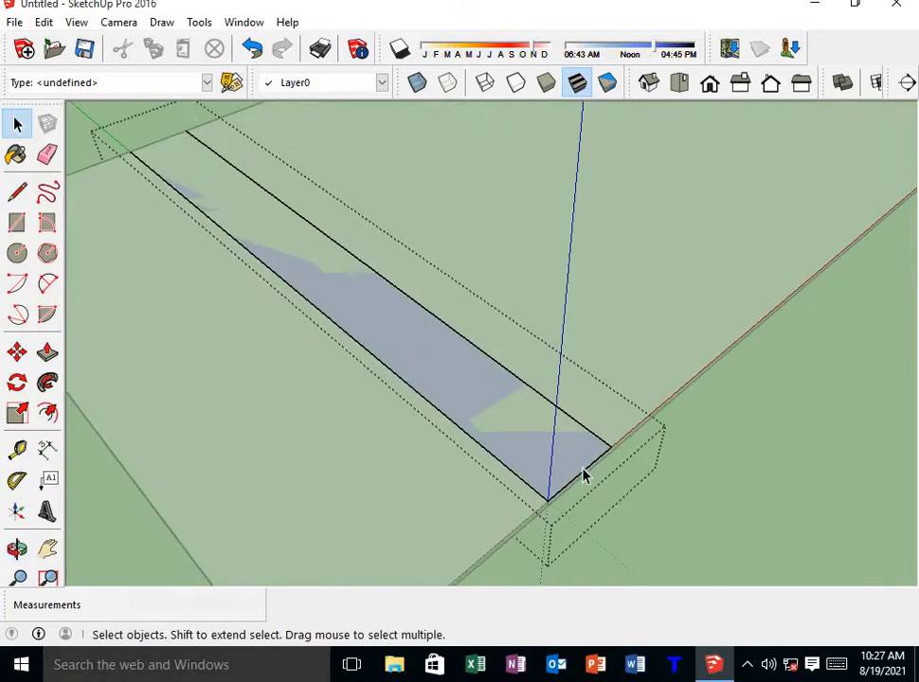
pyautogui.click(17, 352)
pyautogui.scroll(2, 544, 506)
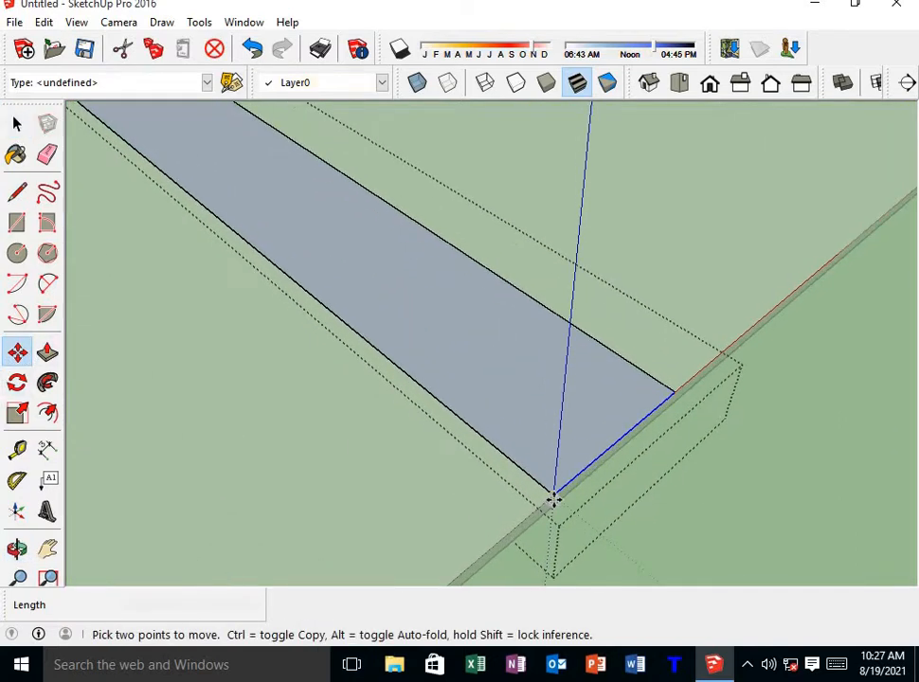
pyautogui.click(555, 497)
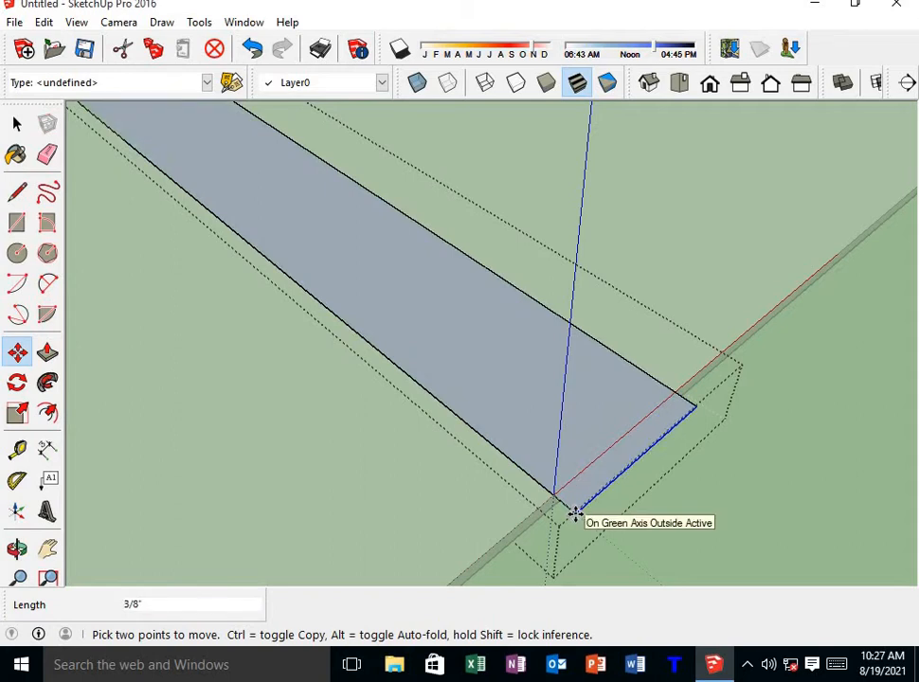
pyautogui.moveTo(576, 513); pyautogui.dragTo(618, 486, button='middle')
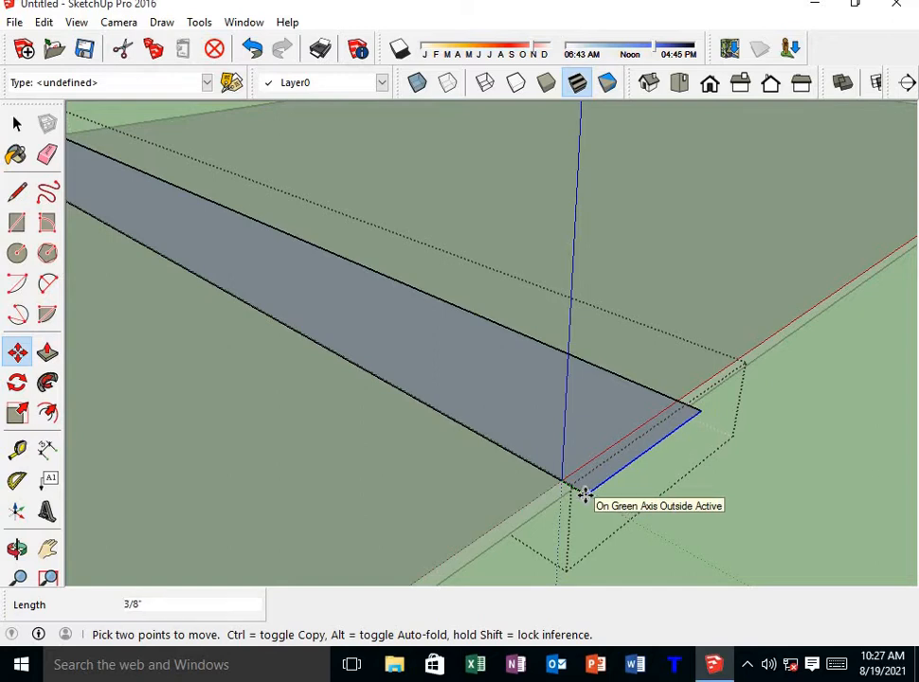
pyautogui.click(586, 495)
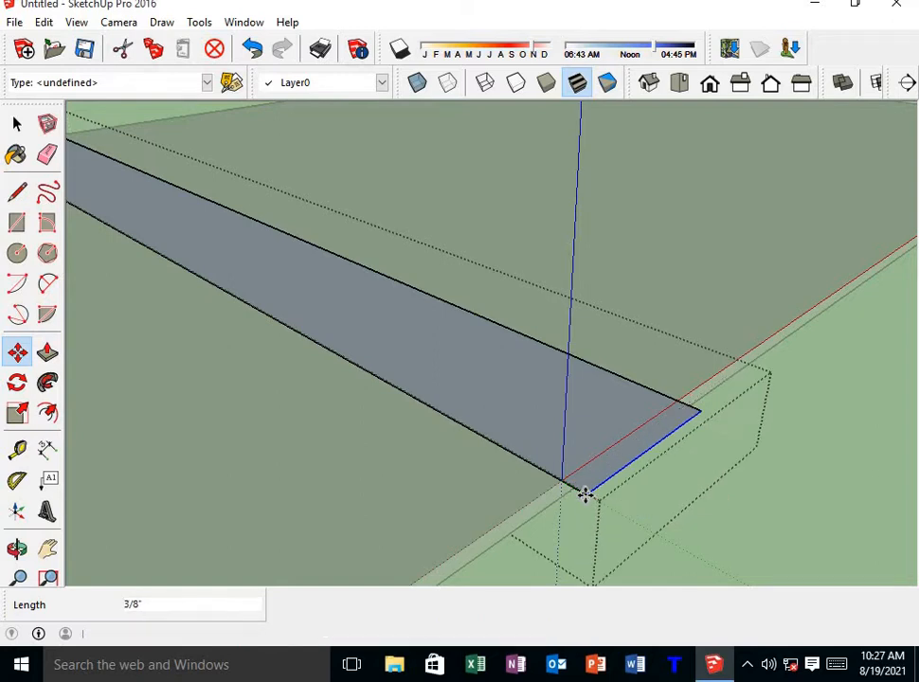
pyautogui.scroll(-4, 609, 533)
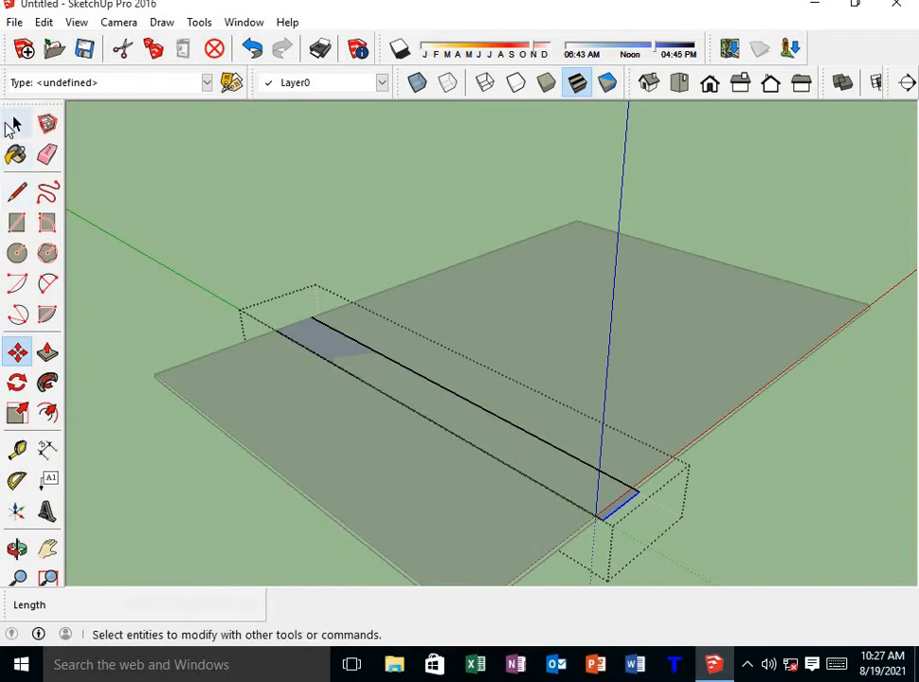
# Move the short edge at the strip's far end outward along the green axis, past the sheet's edge.
pyautogui.click(17, 124)
pyautogui.scroll(5, 229, 308)
pyautogui.moveTo(348, 355); pyautogui.dragTo(379, 455, button='middle')
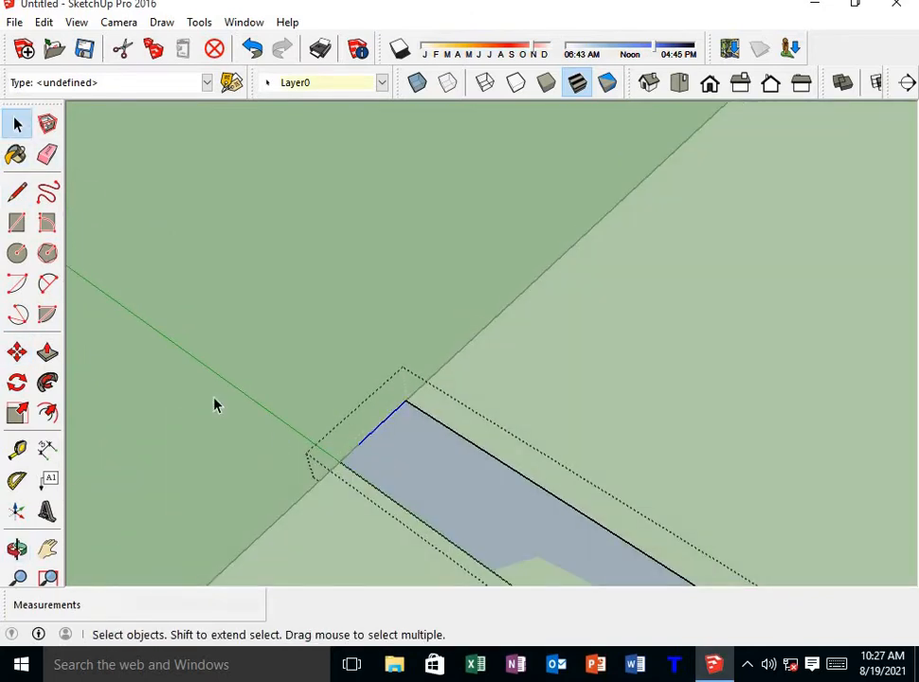
pyautogui.click(17, 352)
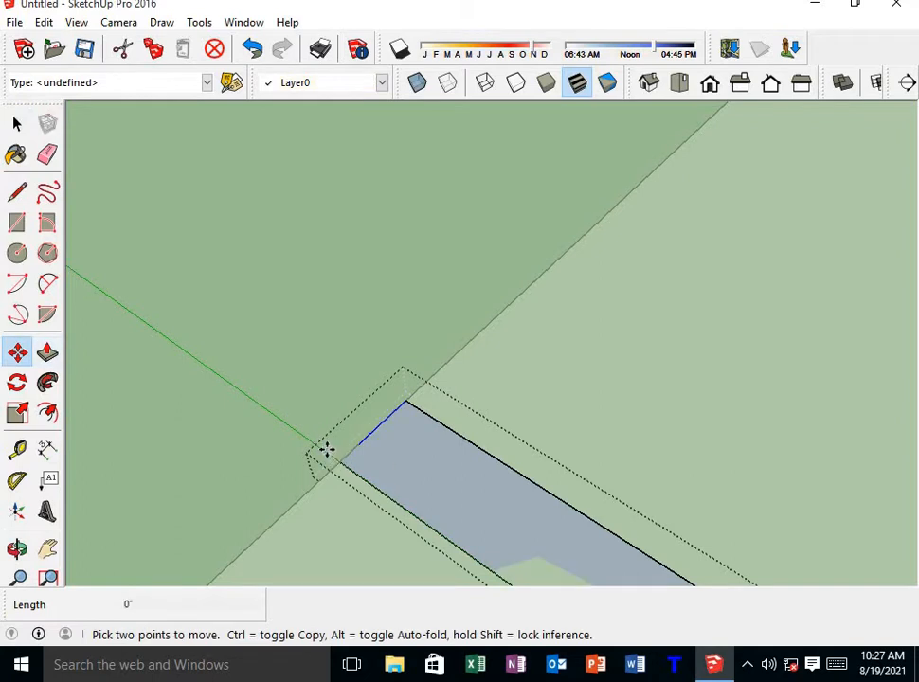
pyautogui.click(326, 449)
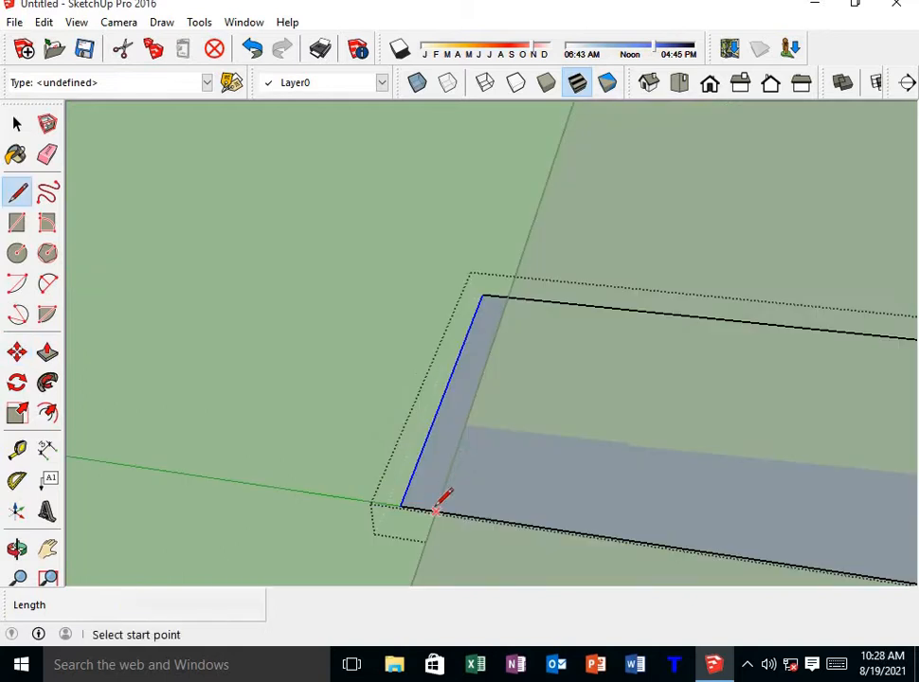
# Draw a line across each end of the strip along the sheet's edges to separate the overhanging tabs.
pyautogui.click(435, 512)
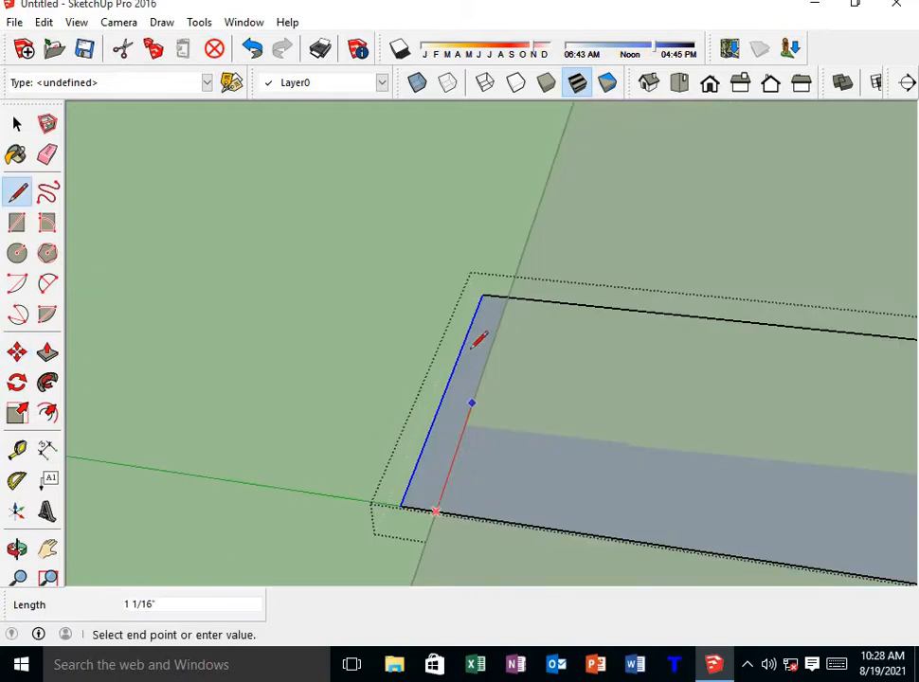
pyautogui.click(508, 297)
pyautogui.scroll(-5, 531, 358)
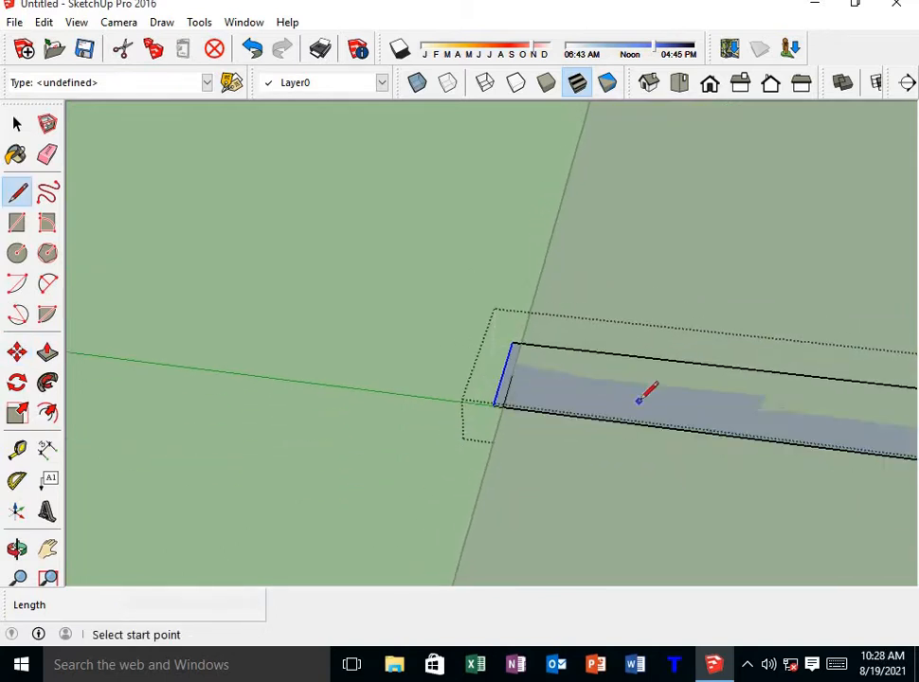
pyautogui.keyDown('shift'); pyautogui.moveTo(686, 379); pyautogui.dragTo(19, 318, button='middle'); pyautogui.keyUp('shift')
pyautogui.scroll(5, 611, 372)
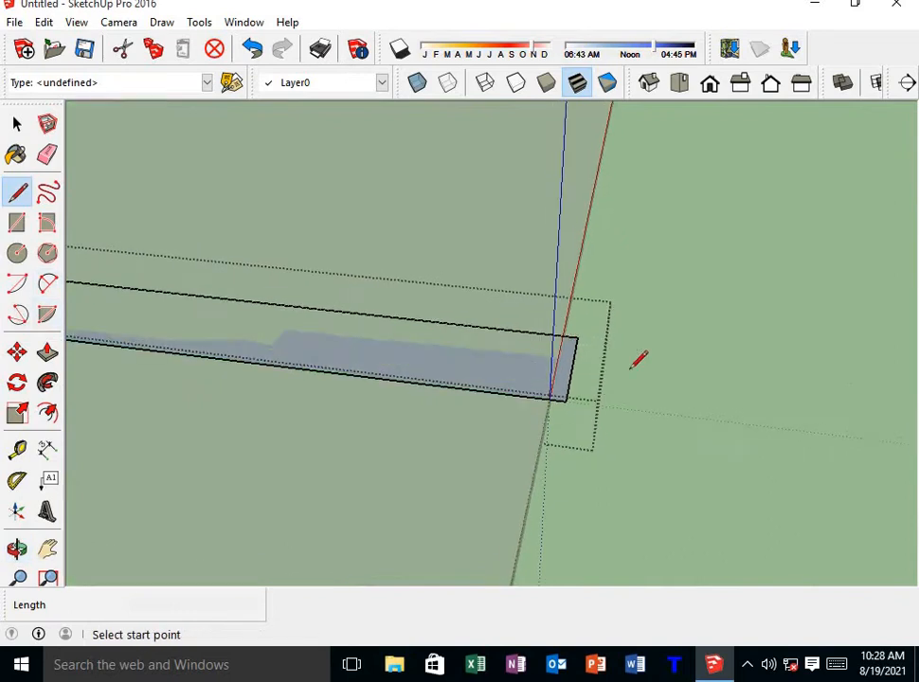
pyautogui.click(489, 431)
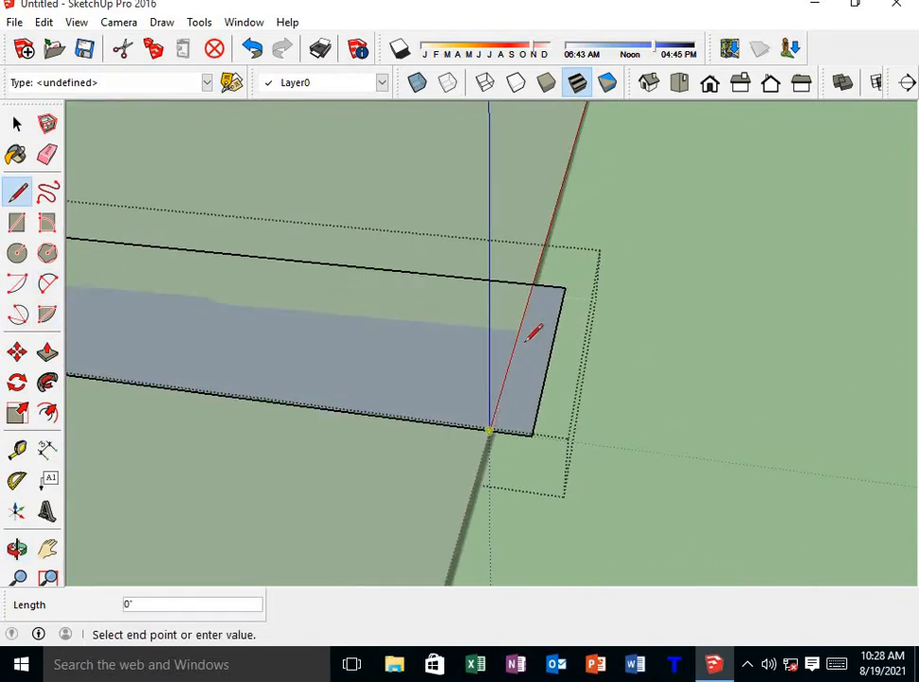
pyautogui.click(534, 282)
pyautogui.scroll(-2, 509, 375)
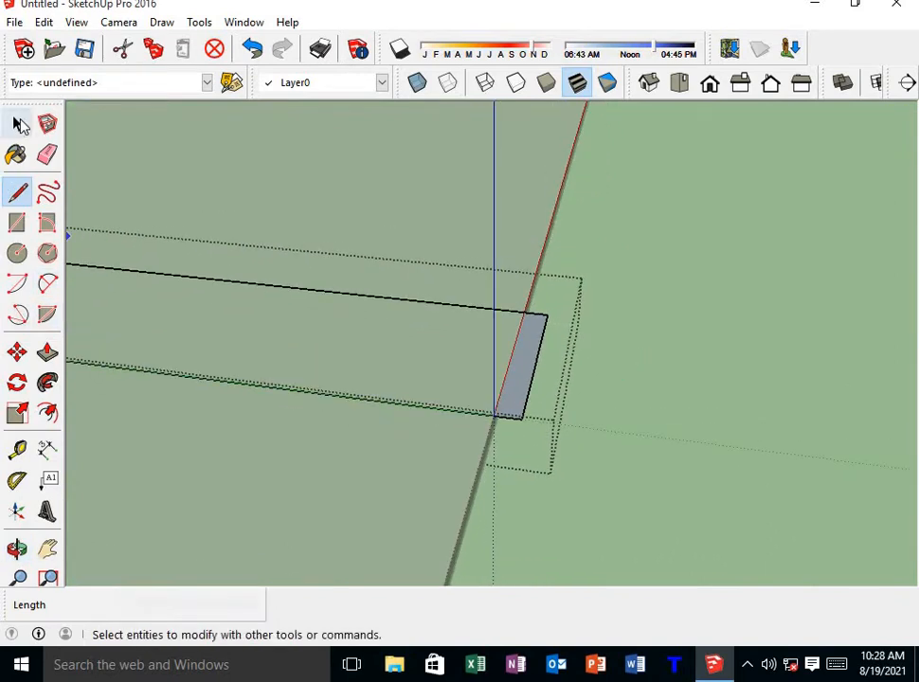
# Push/Pull the strip's middle face up from the sheet by about 1/8".
pyautogui.click(19, 125)
pyautogui.click(47, 352)
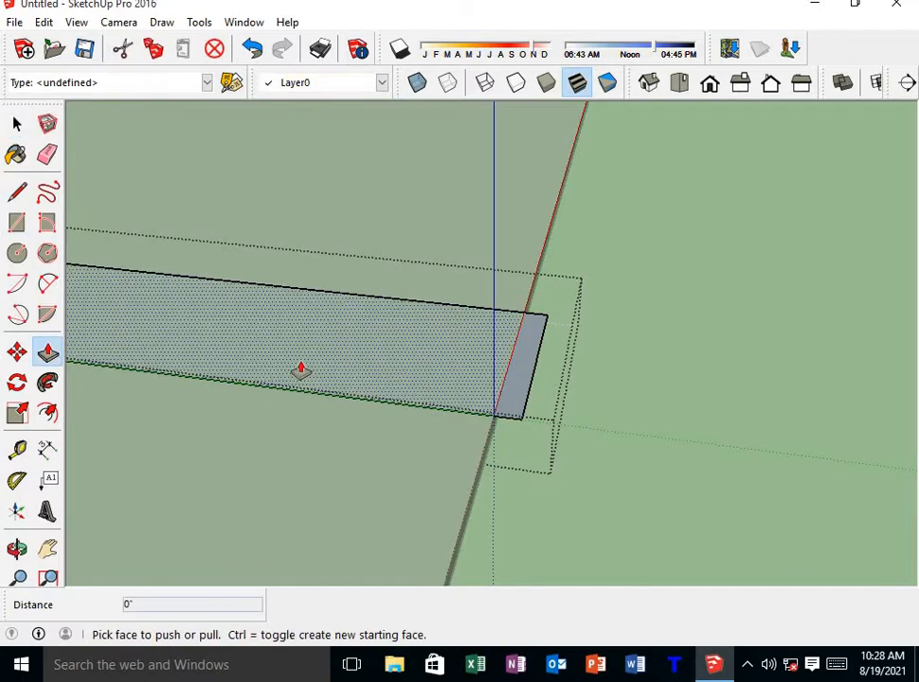
pyautogui.moveTo(302, 371); pyautogui.dragTo(317, 353)
pyautogui.moveTo(317, 354); pyautogui.dragTo(340, 245, button='middle')
pyautogui.scroll(2, 474, 387)
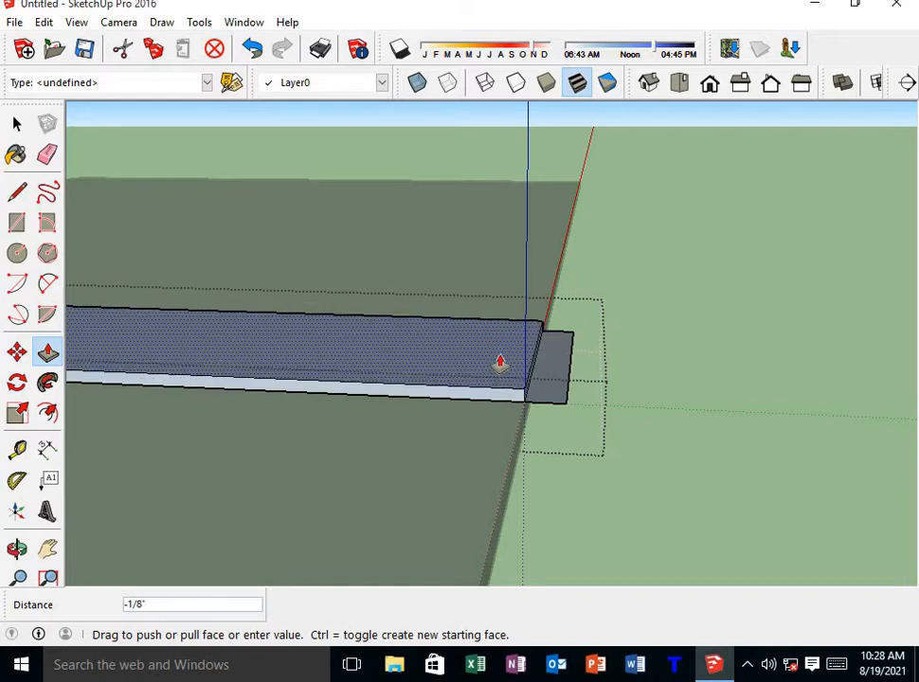
pyautogui.click(500, 359)
pyautogui.moveTo(514, 398); pyautogui.dragTo(466, 372, button='middle')
pyautogui.click(456, 361)
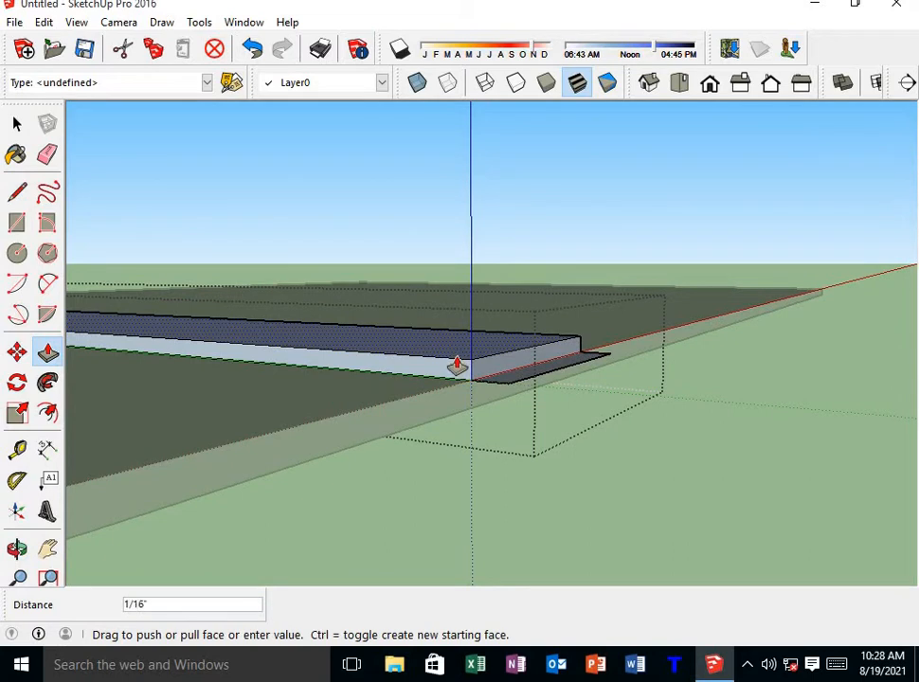
pyautogui.click(455, 361)
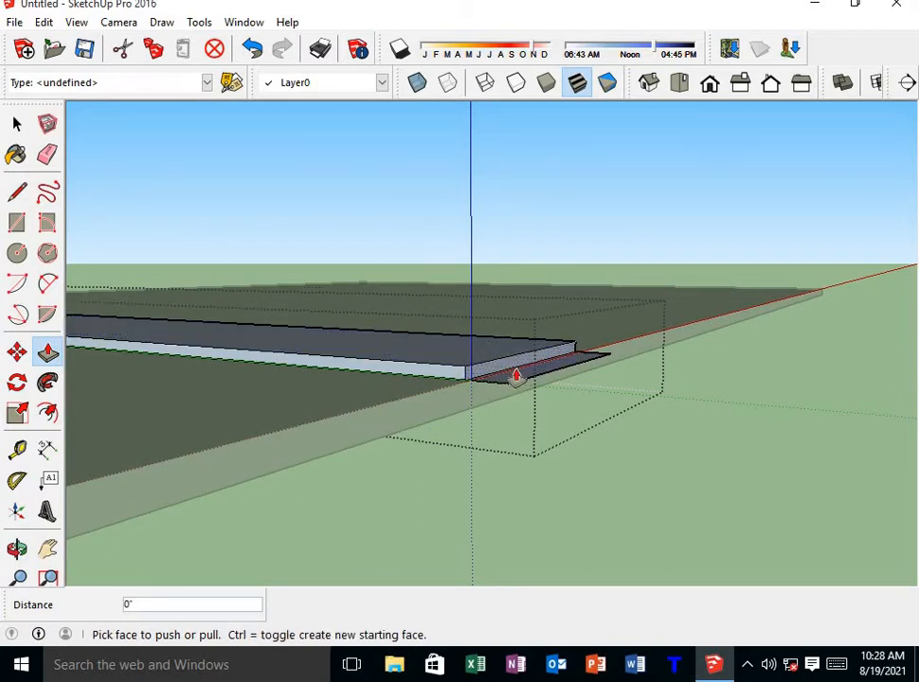
# Push/Pull the strip's overhanging tab at the origin end by 1/8".
pyautogui.moveTo(516, 375); pyautogui.dragTo(602, 157, button='middle')
pyautogui.click(512, 406)
pyautogui.click(508, 410)
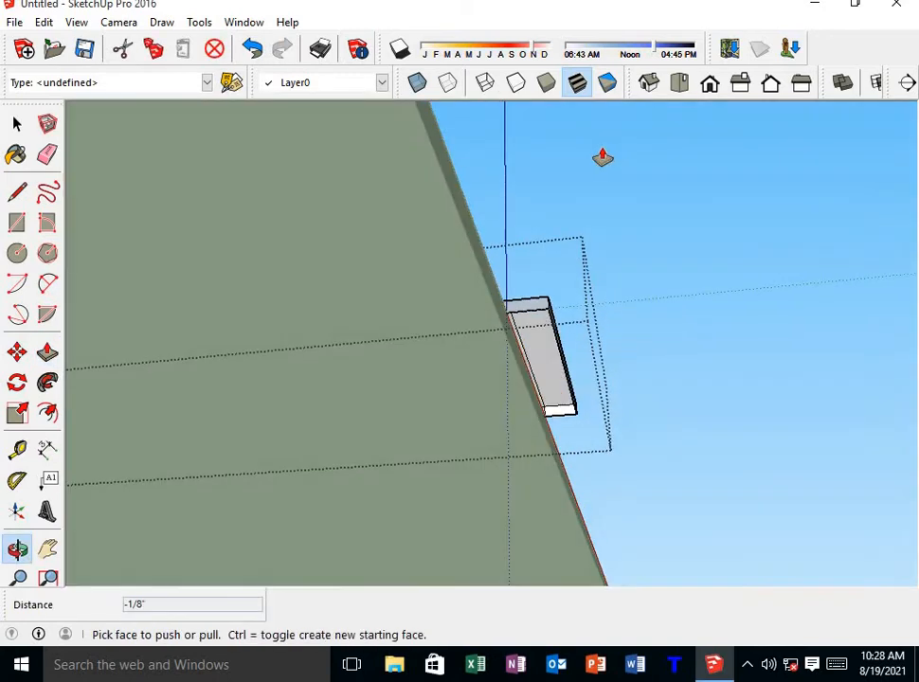
# Draw a line across the underside of the strip's origin-end tab and Push/Pull the tab down 1' 1/2" as a leg.
pyautogui.click(18, 193)
pyautogui.scroll(2, 516, 305)
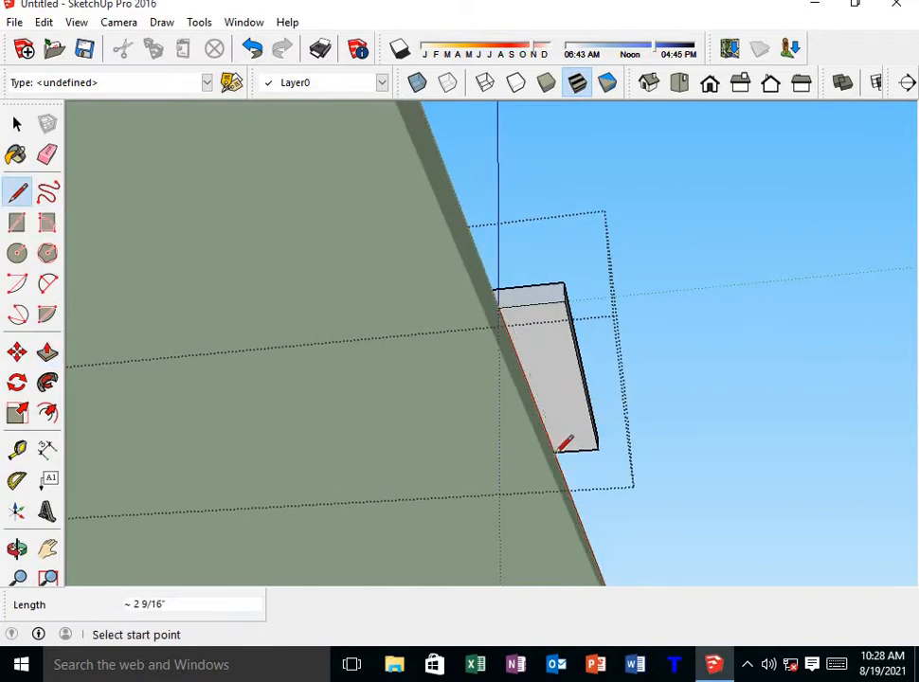
pyautogui.scroll(-1, 550, 387)
pyautogui.click(48, 353)
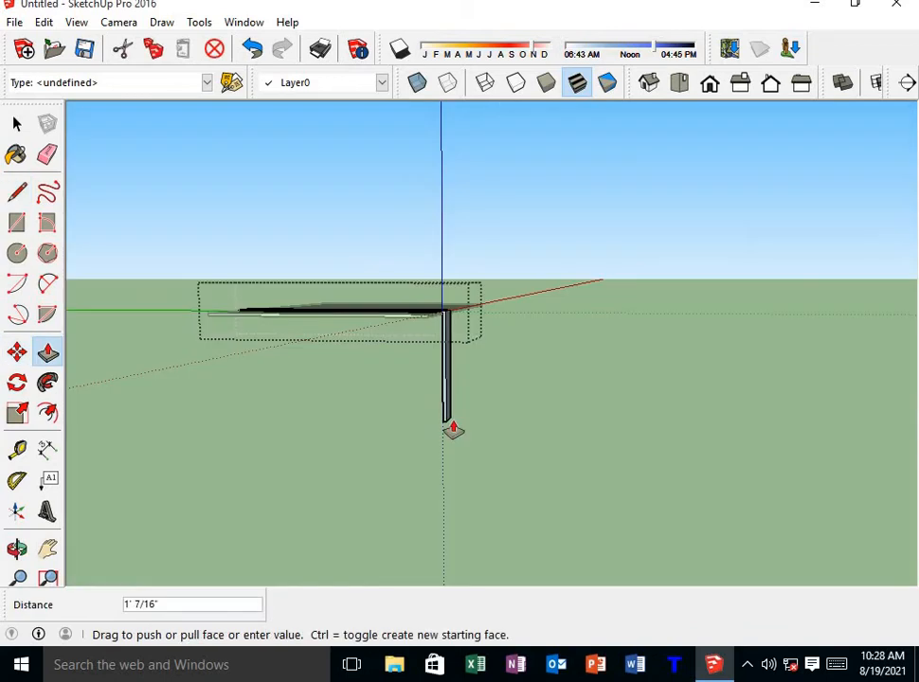
pyautogui.click(440, 431)
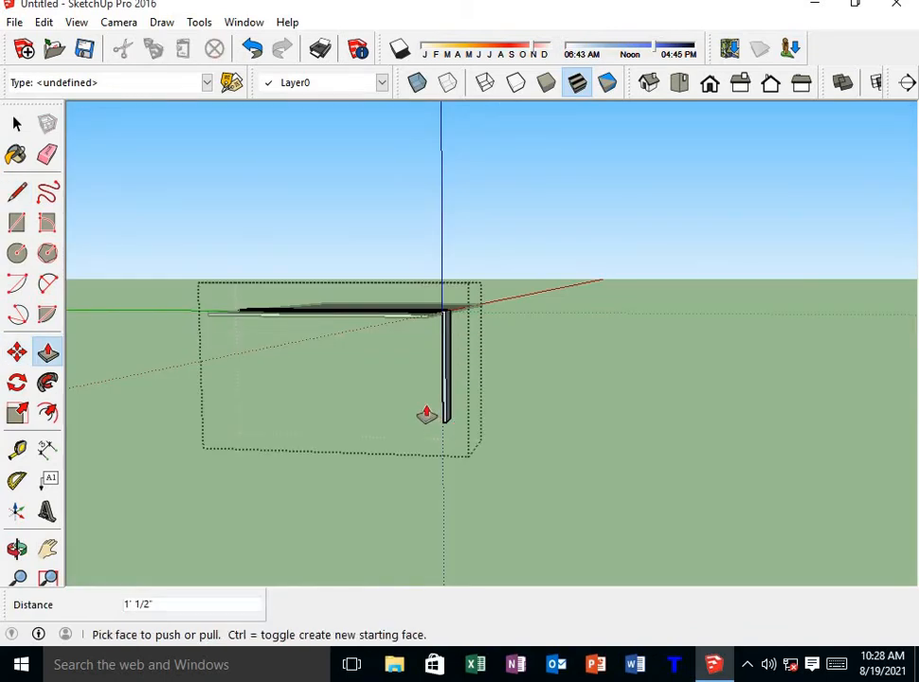
# Push/Pull the strip's far-end tab up 1/8", level with the raised middle face.
pyautogui.moveTo(426, 412); pyautogui.dragTo(492, 340, button='middle')
pyautogui.scroll(3, 492, 340)
pyautogui.scroll(-2, 322, 397)
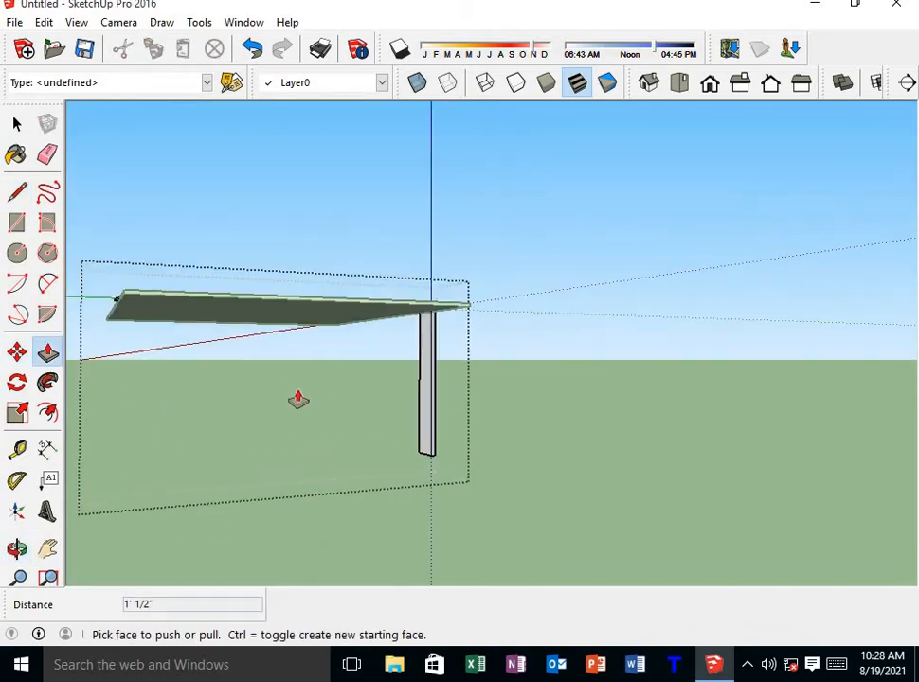
pyautogui.moveTo(299, 398); pyautogui.dragTo(150, 335, button='middle')
pyautogui.scroll(3, 205, 340)
pyautogui.scroll(2, 220, 347)
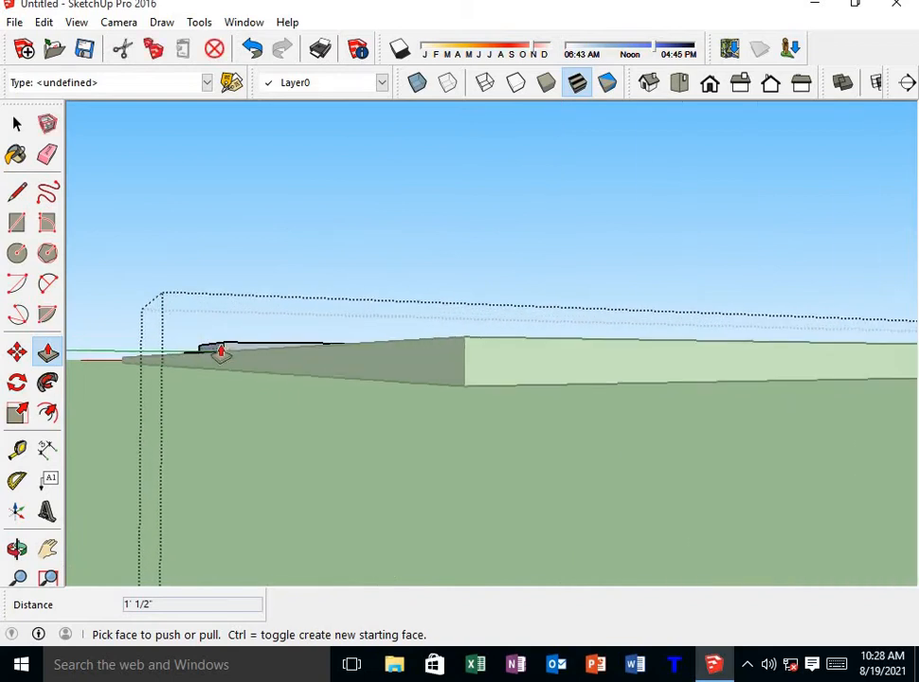
pyautogui.moveTo(220, 352); pyautogui.dragTo(283, 658, button='middle')
pyautogui.moveTo(168, 402); pyautogui.dragTo(209, 493, button='middle')
pyautogui.scroll(1, 176, 453)
pyautogui.click(175, 452)
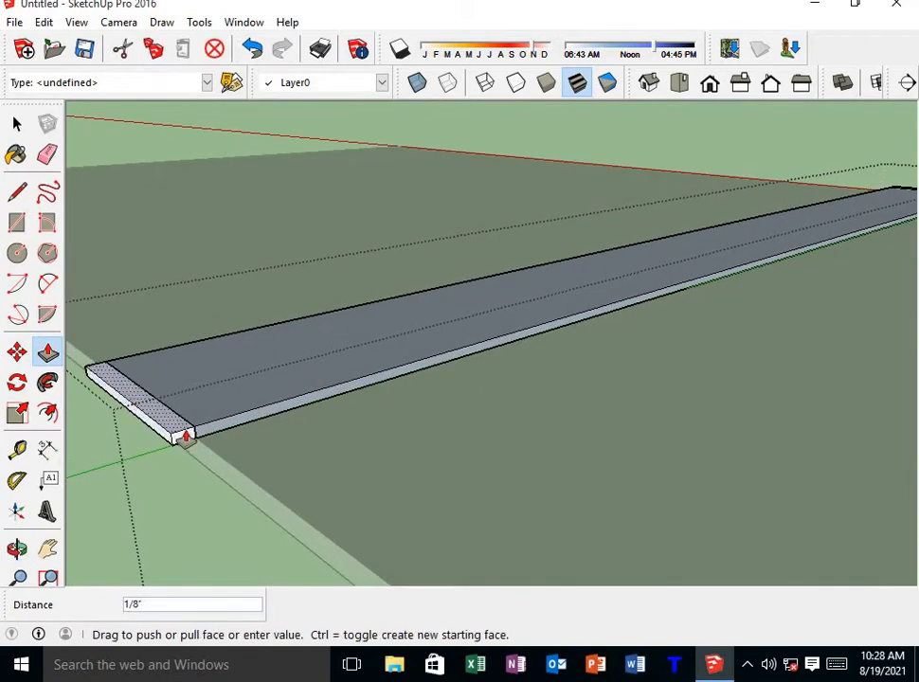
pyautogui.click(190, 435)
# Push/Pull the underside of the far-end tab down 1' 1/2", matching the length of the origin-end leg.
pyautogui.moveTo(169, 459); pyautogui.dragTo(222, 241, button='middle')
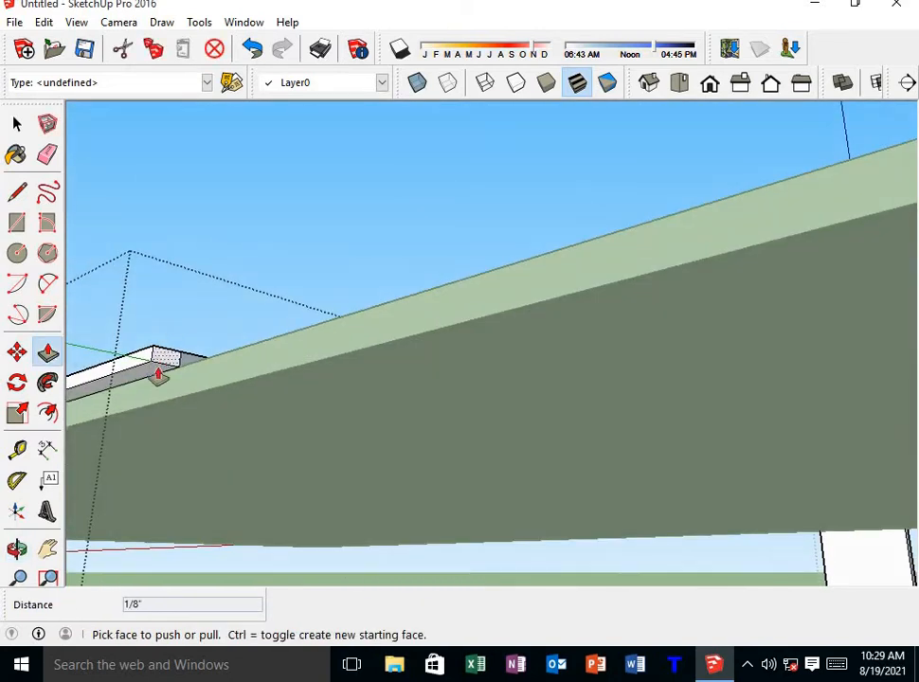
pyautogui.click(162, 417)
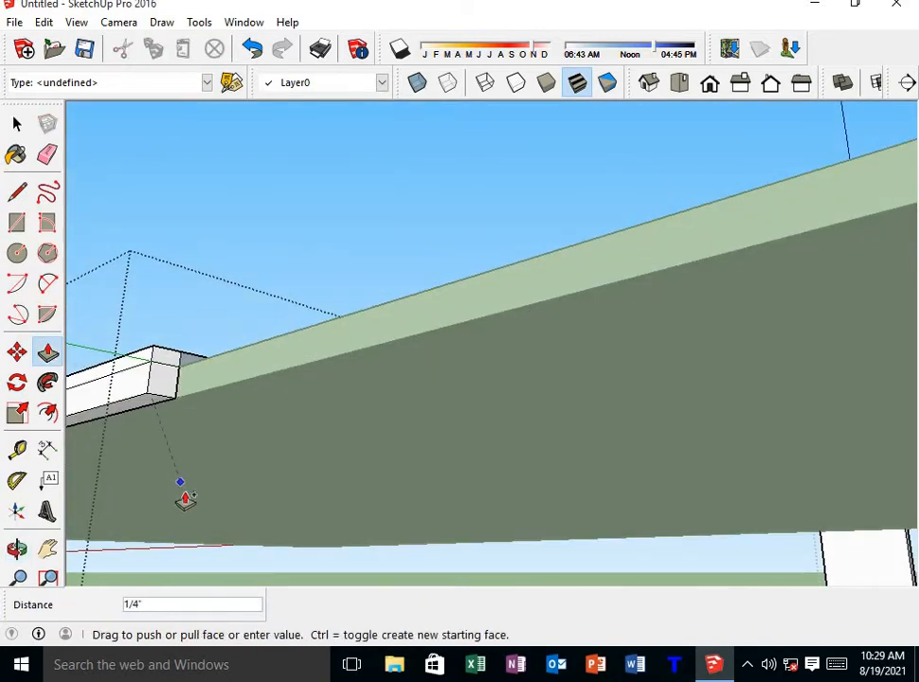
pyautogui.scroll(-8, 190, 501)
pyautogui.keyDown('shift'); pyautogui.moveTo(431, 548); pyautogui.dragTo(355, 361, button='middle'); pyautogui.keyUp('shift')
pyautogui.keyDown('shift'); pyautogui.moveTo(355, 361); pyautogui.dragTo(311, 260); pyautogui.keyUp('shift')
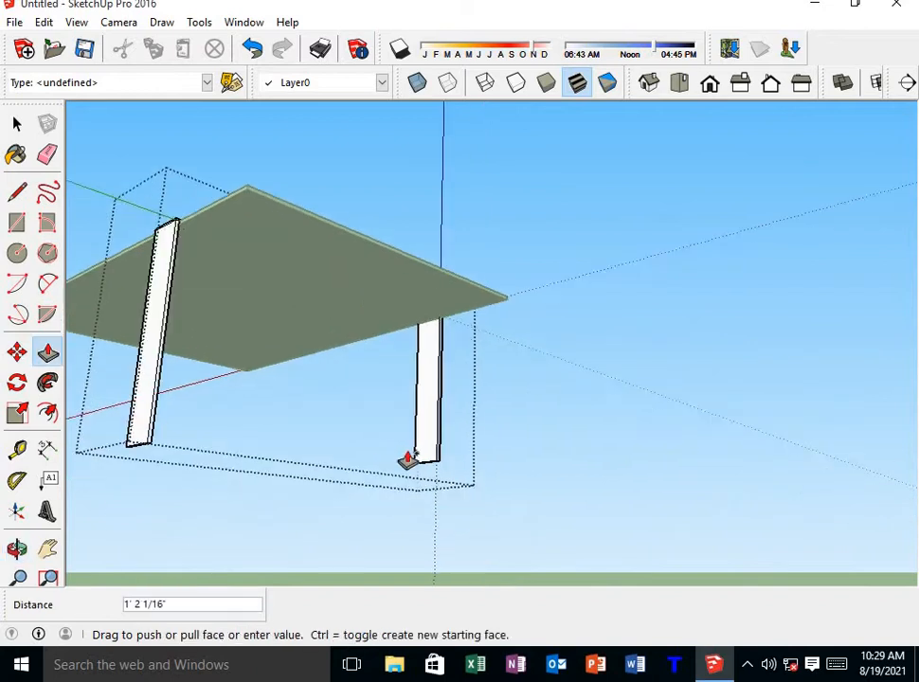
pyautogui.scroll(4, 410, 460)
pyautogui.moveTo(441, 461); pyautogui.dragTo(478, 575, button='middle')
pyautogui.scroll(2, 455, 500)
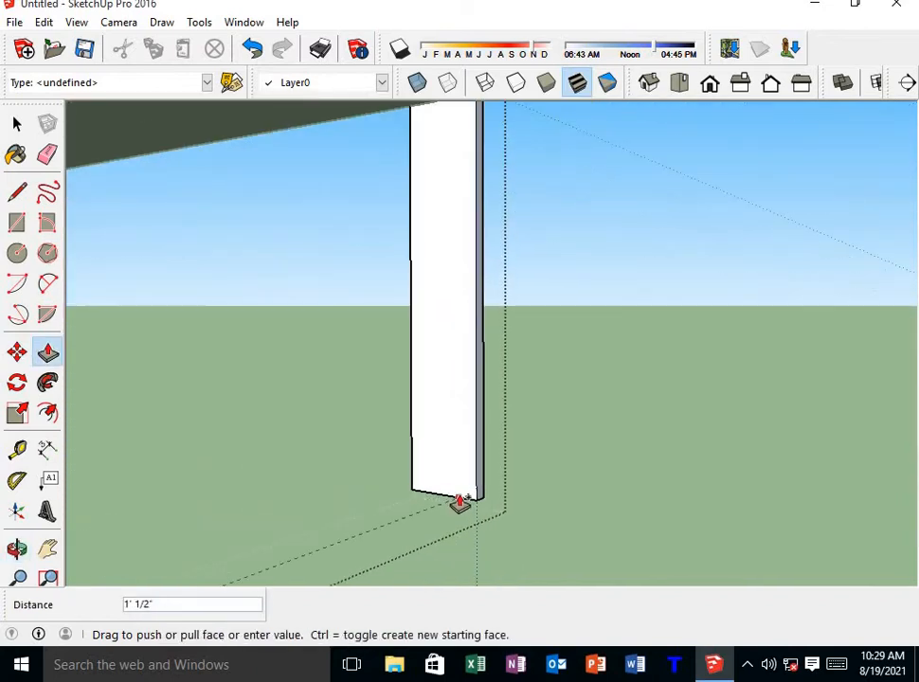
pyautogui.click(461, 500)
# Close the group containing the strip and its two legs.
pyautogui.scroll(-2, 445, 502)
pyautogui.moveTo(441, 503); pyautogui.dragTo(580, 336, button='middle')
pyautogui.scroll(4, 287, 431)
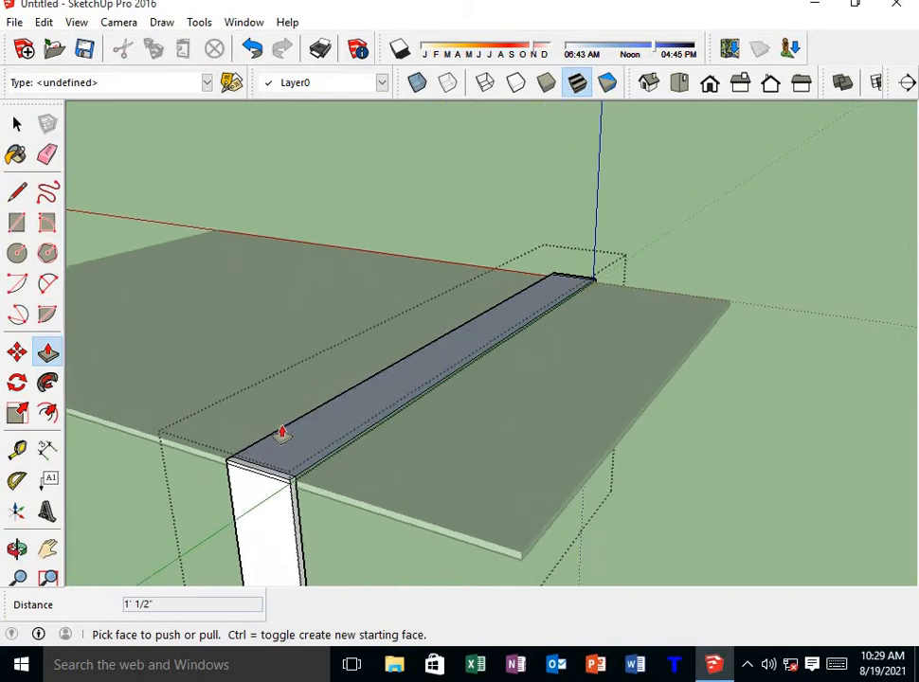
pyautogui.moveTo(282, 424); pyautogui.dragTo(281, 400, button='middle')
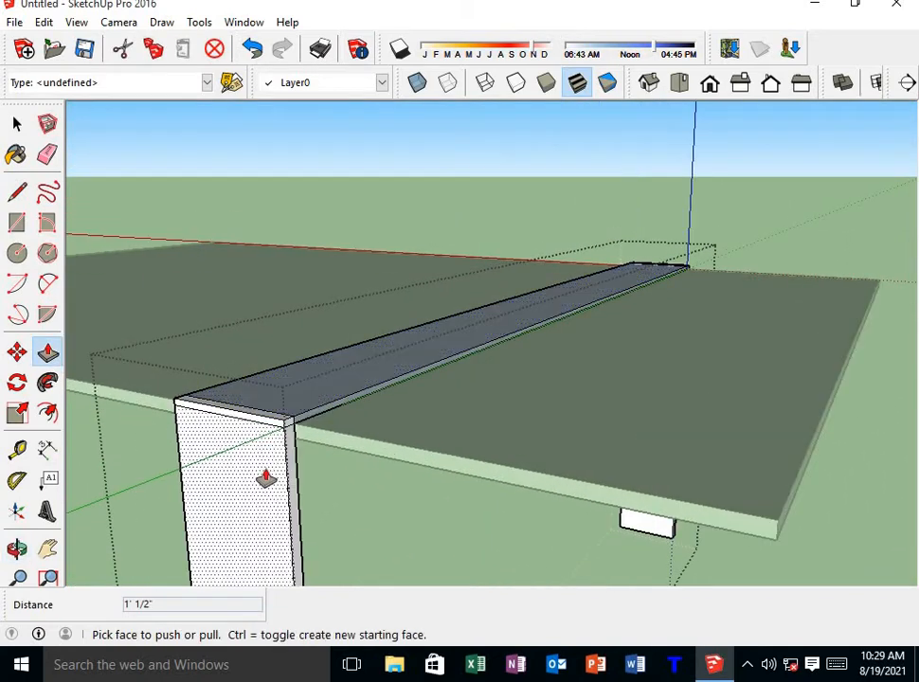
pyautogui.scroll(-5, 521, 426)
pyautogui.rightClick(732, 288)
pyautogui.click(788, 296)
# Reopen the strip group and draw a line across one leg's inner face just above its lower end.
pyautogui.click(15, 125)
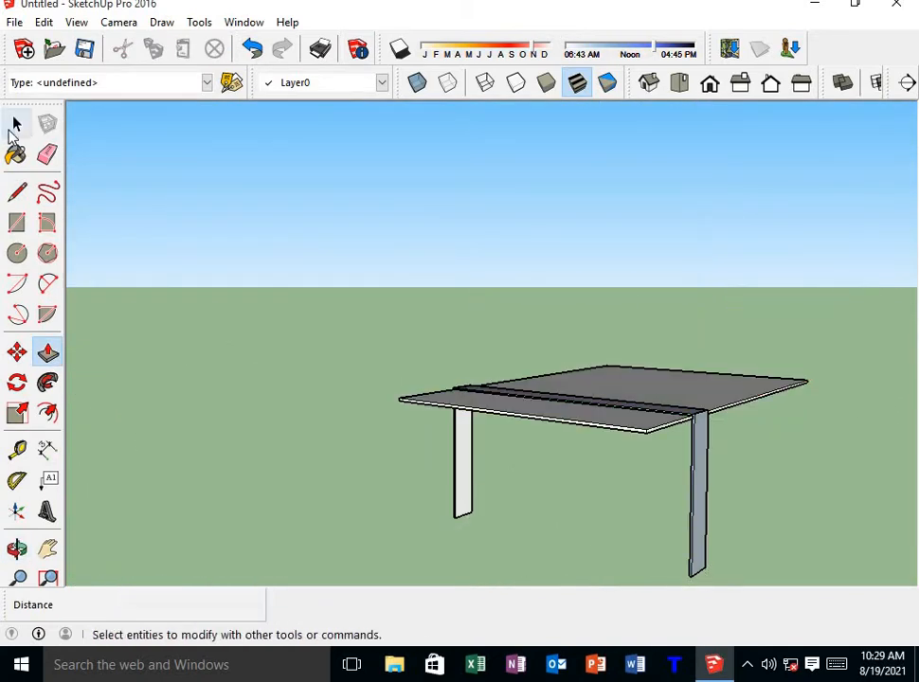
pyautogui.scroll(-2, 736, 479)
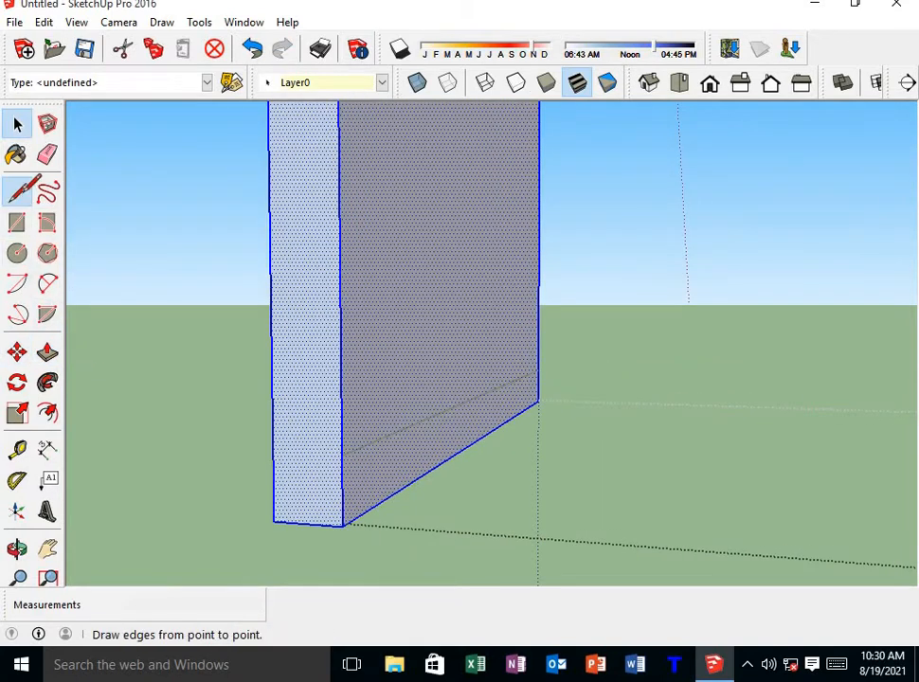
pyautogui.click(17, 190)
pyautogui.click(343, 455)
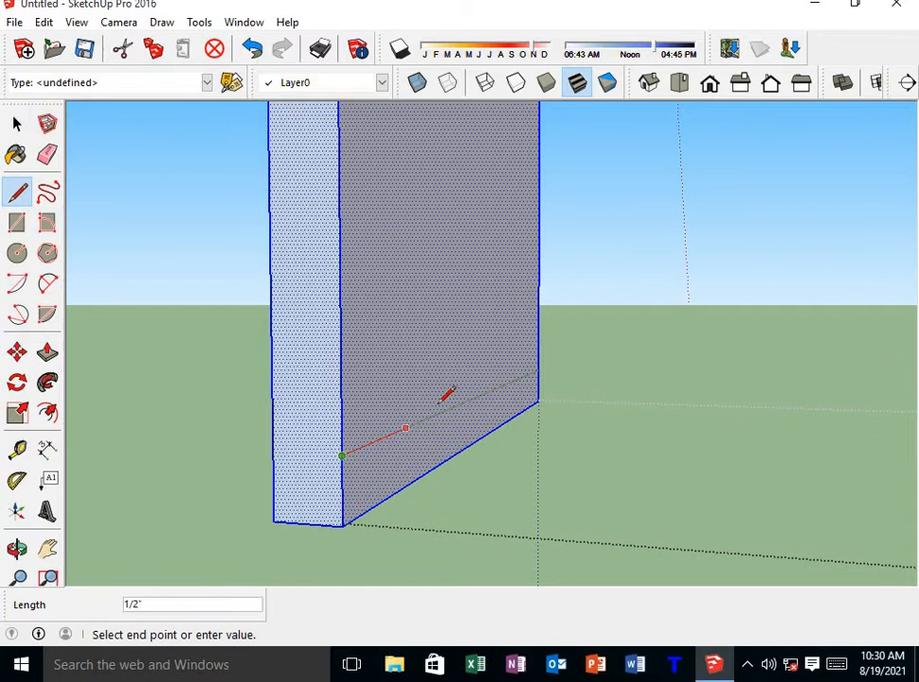
pyautogui.click(538, 368)
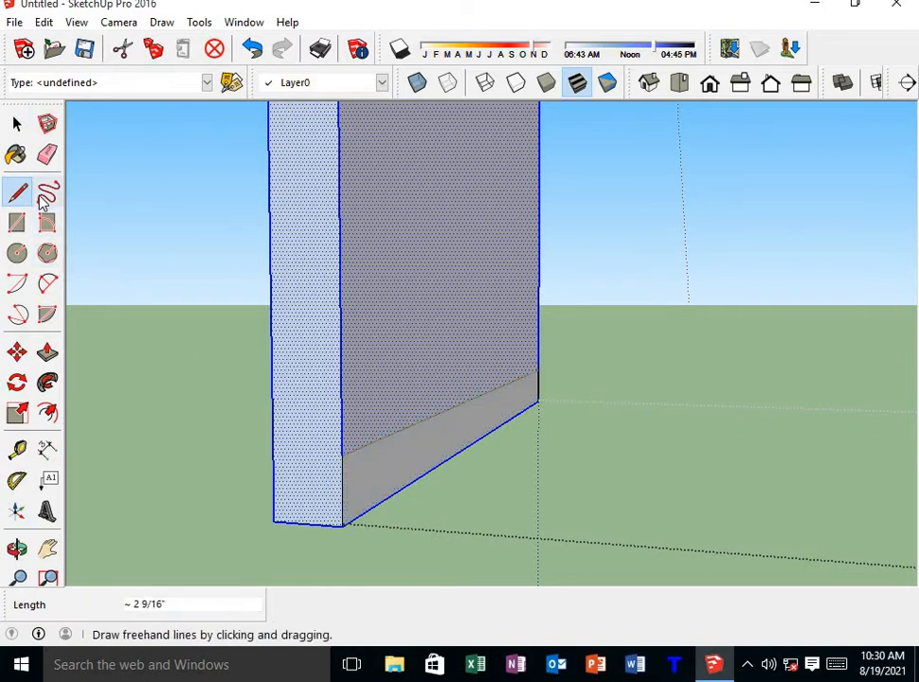
# Push/Pull the narrow band at the leg's lower end 2' across to the opposite leg as a bottom bar.
pyautogui.click(47, 353)
pyautogui.moveTo(378, 482); pyautogui.dragTo(915, 548)
pyautogui.scroll(-5, 824, 559)
pyautogui.scroll(-1, 912, 548)
pyautogui.keyDown('shift'); pyautogui.moveTo(878, 476); pyautogui.dragTo(86, 352, button='middle'); pyautogui.keyUp('shift')
pyautogui.scroll(-4, 578, 455)
pyautogui.scroll(-4, 663, 472)
pyautogui.keyDown('shift'); pyautogui.moveTo(800, 450); pyautogui.dragTo(625, 414, button='middle'); pyautogui.keyUp('shift')
pyautogui.scroll(5, 735, 423)
pyautogui.scroll(3, 694, 445)
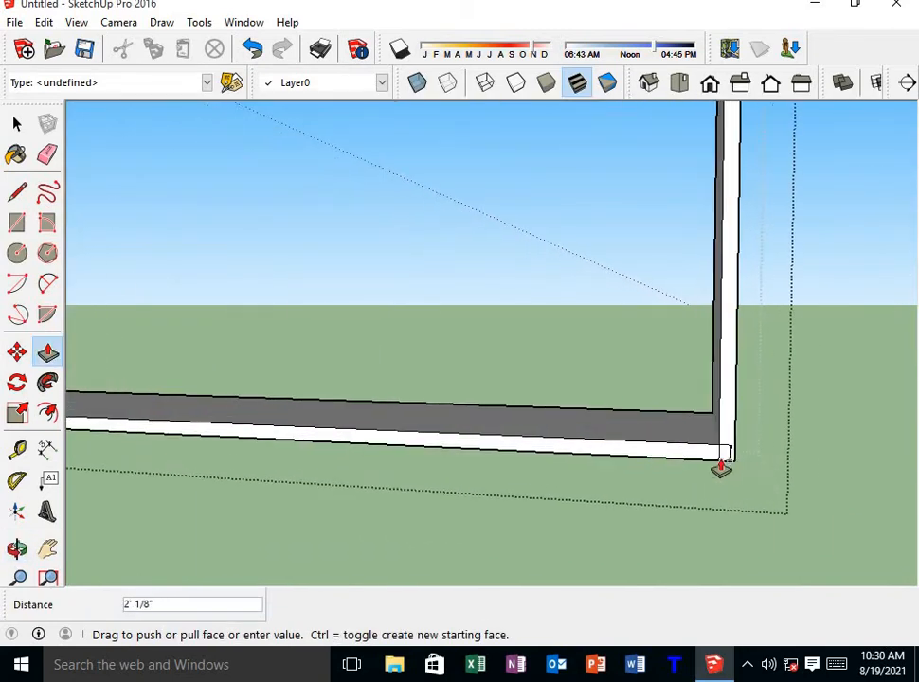
pyautogui.click(720, 463)
pyautogui.moveTo(753, 496); pyautogui.dragTo(646, 493, button='middle')
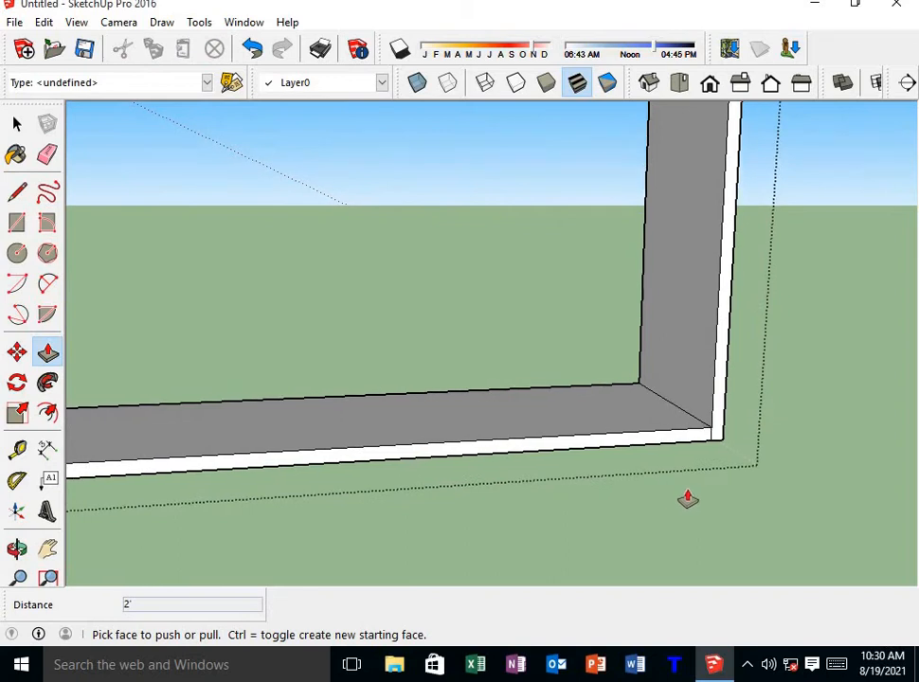
# Inspect the joined leg frame and exit its group.
pyautogui.moveTo(621, 202); pyautogui.dragTo(147, 465, button='middle')
pyautogui.scroll(4, 148, 466)
pyautogui.moveTo(190, 497); pyautogui.dragTo(367, 428, button='middle')
pyautogui.scroll(-5, 469, 456)
pyautogui.moveTo(469, 456); pyautogui.dragTo(496, 529, button='middle')
pyautogui.rightClick(673, 192)
pyautogui.click(701, 203)
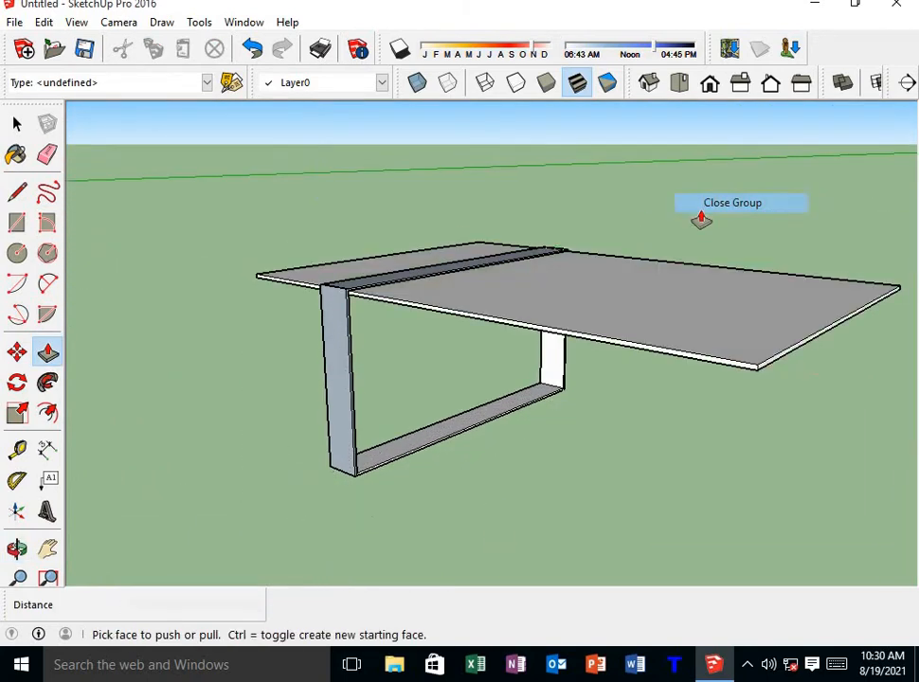
pyautogui.moveTo(647, 420); pyautogui.dragTo(701, 417, button='middle')
pyautogui.click(16, 124)
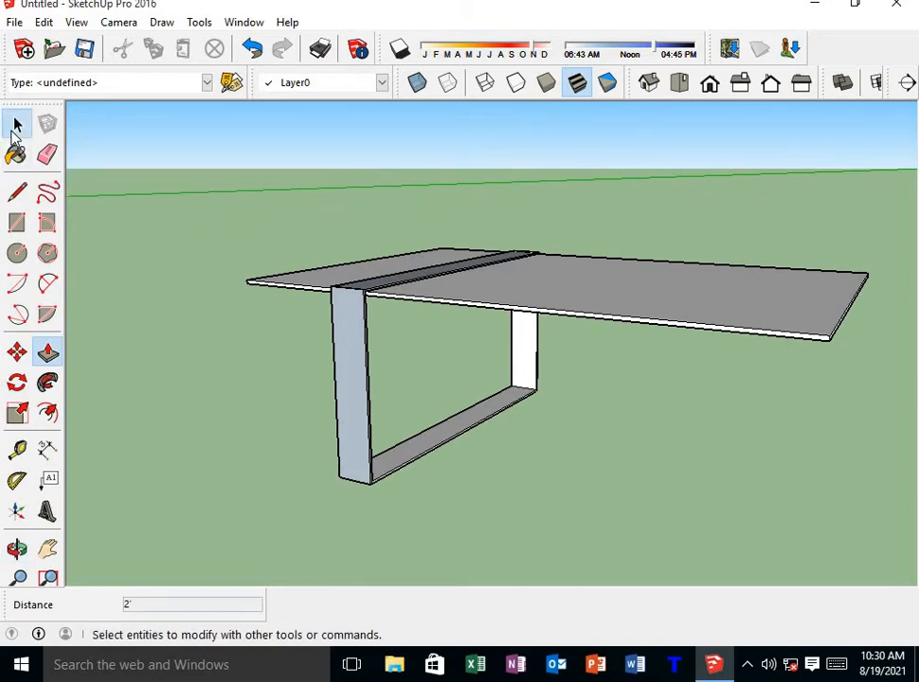
# Draw a rectangle about 2 11/16" wide on the bottom bar's side edge and Push/Pull it outward beneath the sheet as a floor bar.
pyautogui.moveTo(483, 473); pyautogui.dragTo(488, 435, button='middle')
pyautogui.scroll(5, 456, 451)
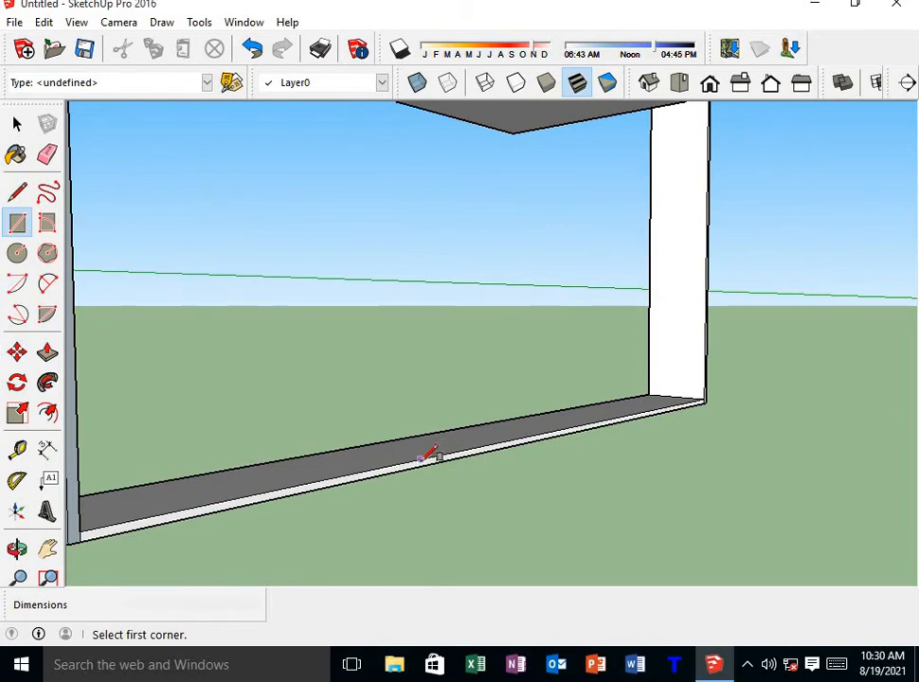
pyautogui.scroll(-2, 426, 456)
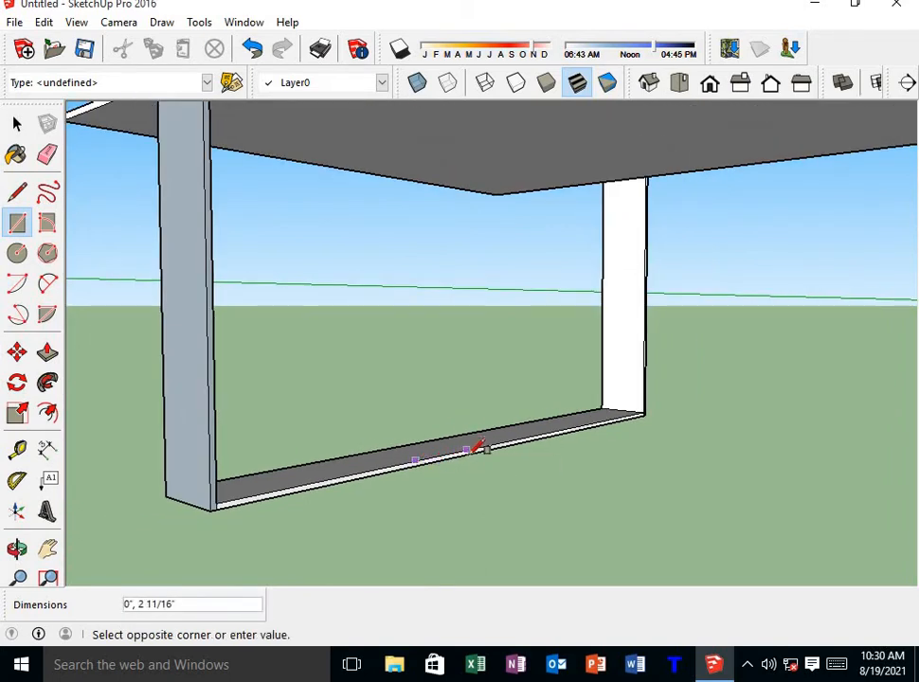
pyautogui.scroll(5, 455, 456)
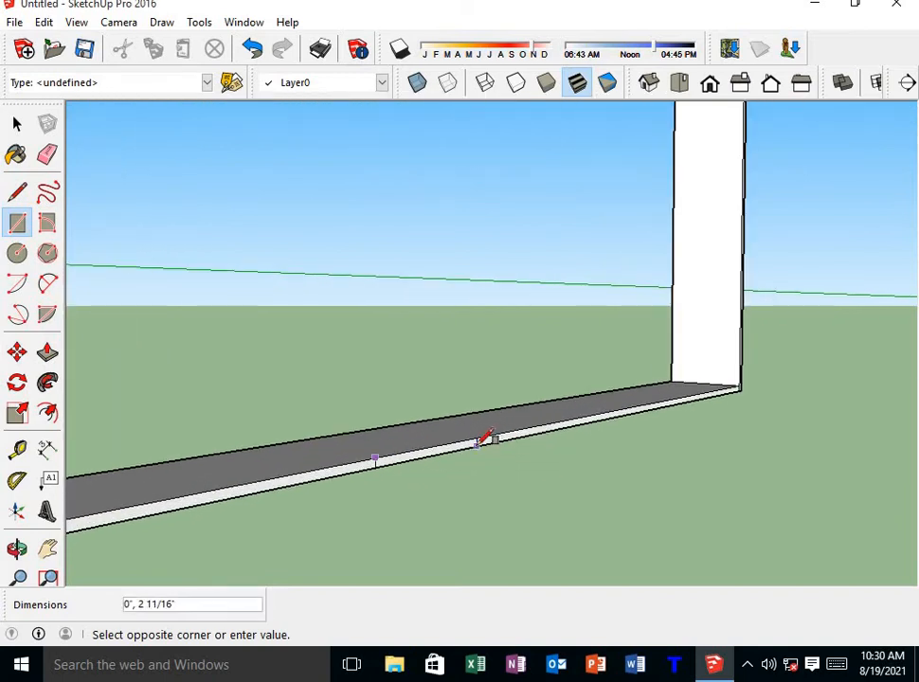
pyautogui.click(477, 443)
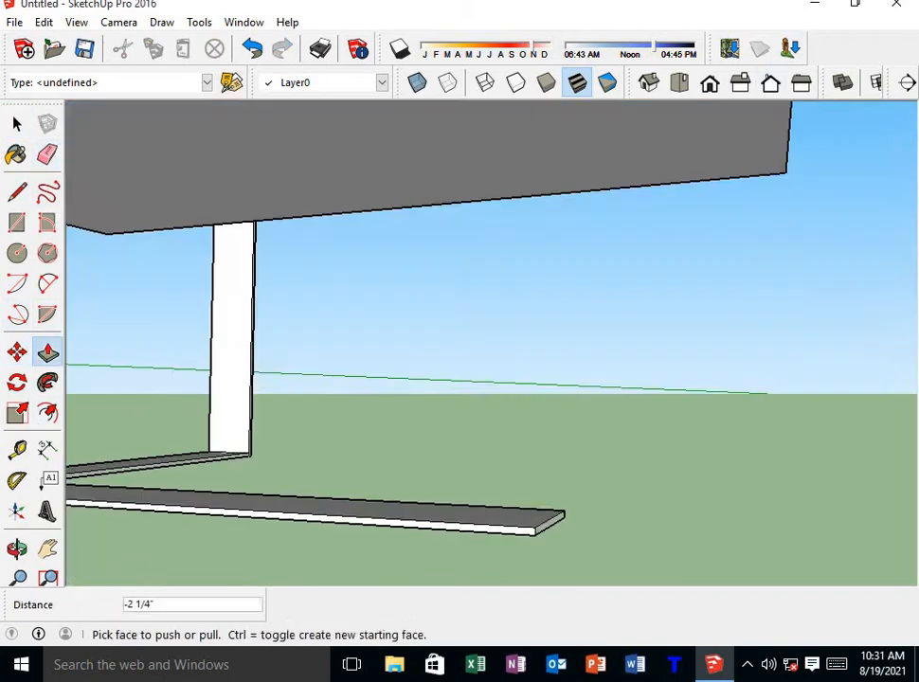
# Draw a line across the floor bar's upper face close to its free end, parallel to the end edge.
pyautogui.moveTo(587, 531); pyautogui.dragTo(820, 632, button='middle')
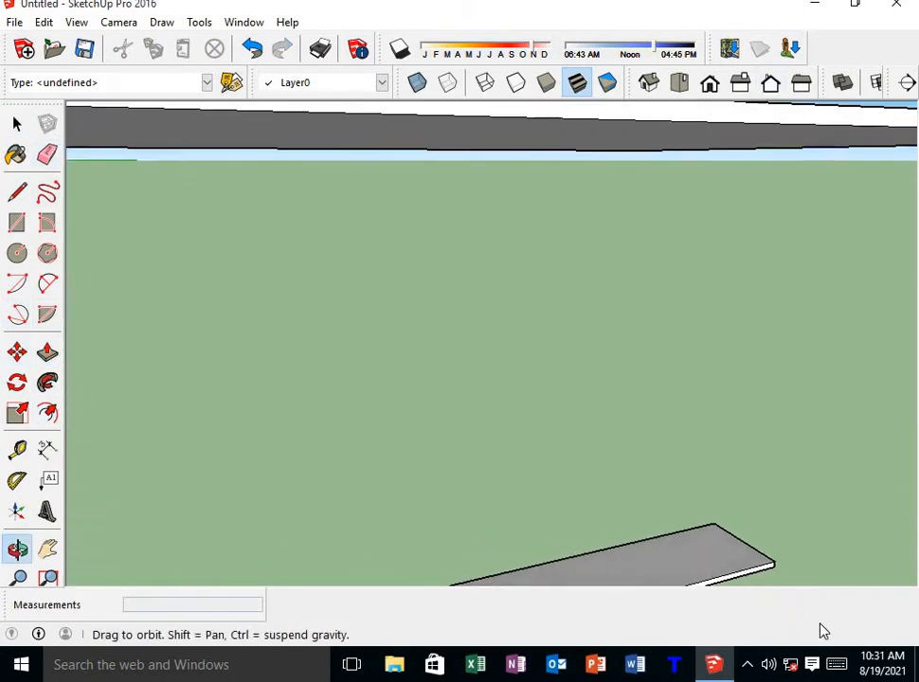
pyautogui.click(17, 192)
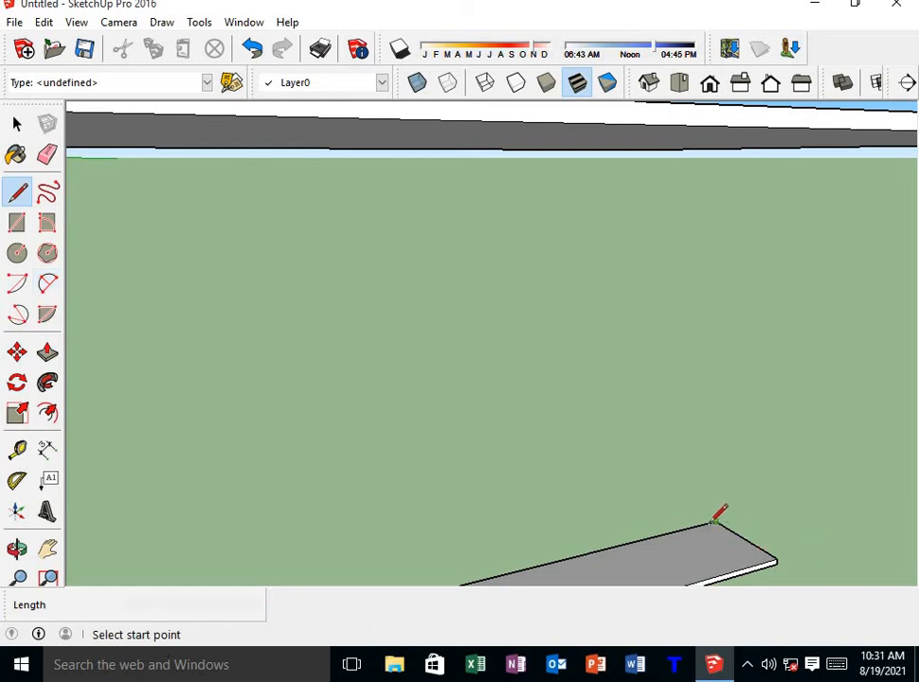
pyautogui.moveTo(720, 512); pyautogui.dragTo(691, 469, button='middle')
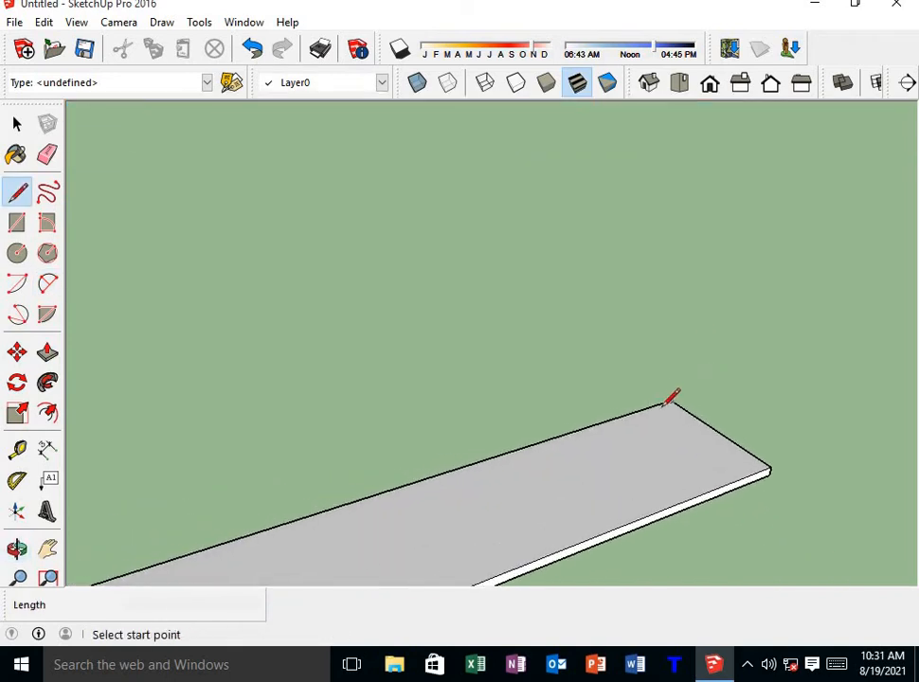
pyautogui.scroll(1, 655, 406)
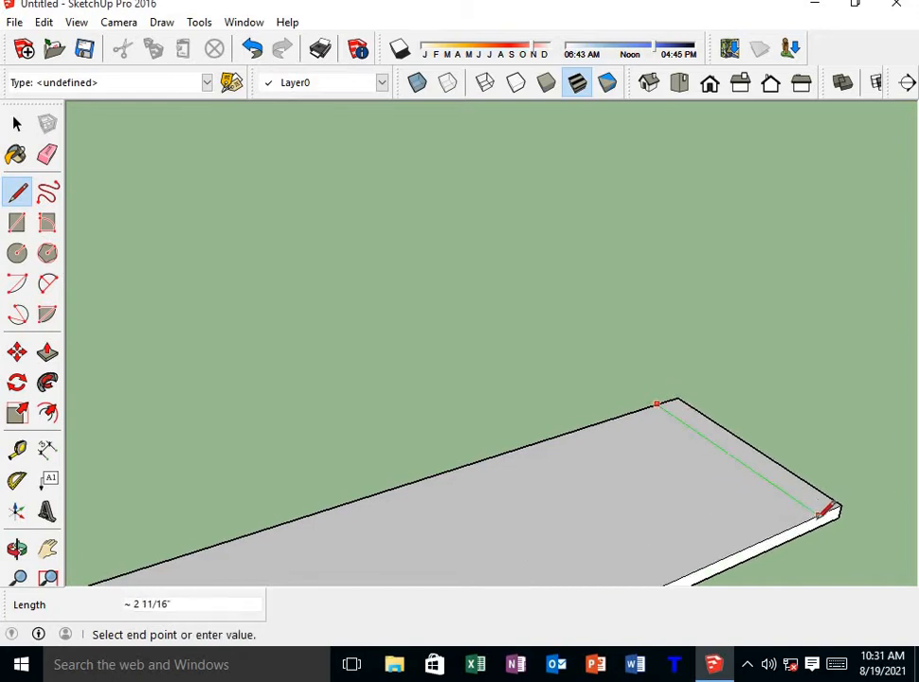
pyautogui.click(817, 514)
pyautogui.click(17, 124)
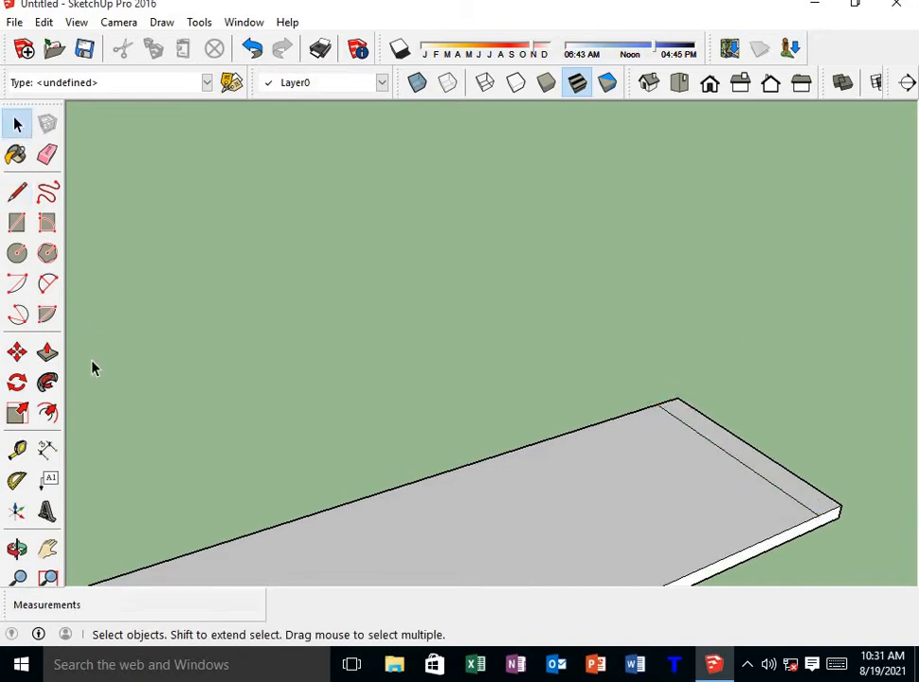
# Push/Pull the narrow end section of the floor bar up into a post ending just below the sheet.
pyautogui.click(47, 352)
pyautogui.click(780, 482)
pyautogui.scroll(-2, 772, 467)
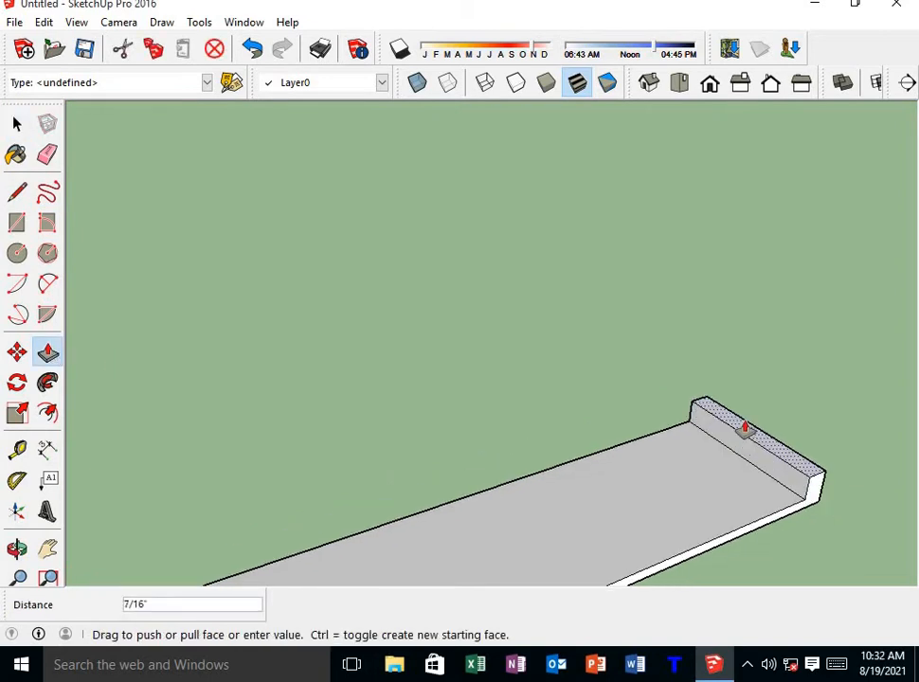
pyautogui.scroll(-4, 739, 396)
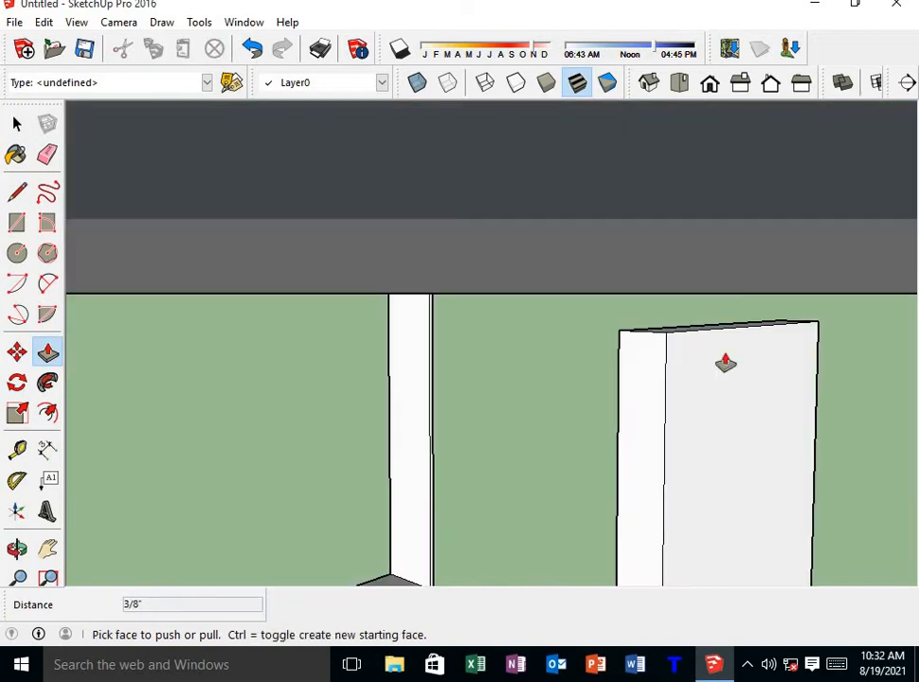
# Draw a circle of about 1/16" radius near the middle of the post's upper face.
pyautogui.moveTo(744, 349); pyautogui.dragTo(716, 311, button='middle')
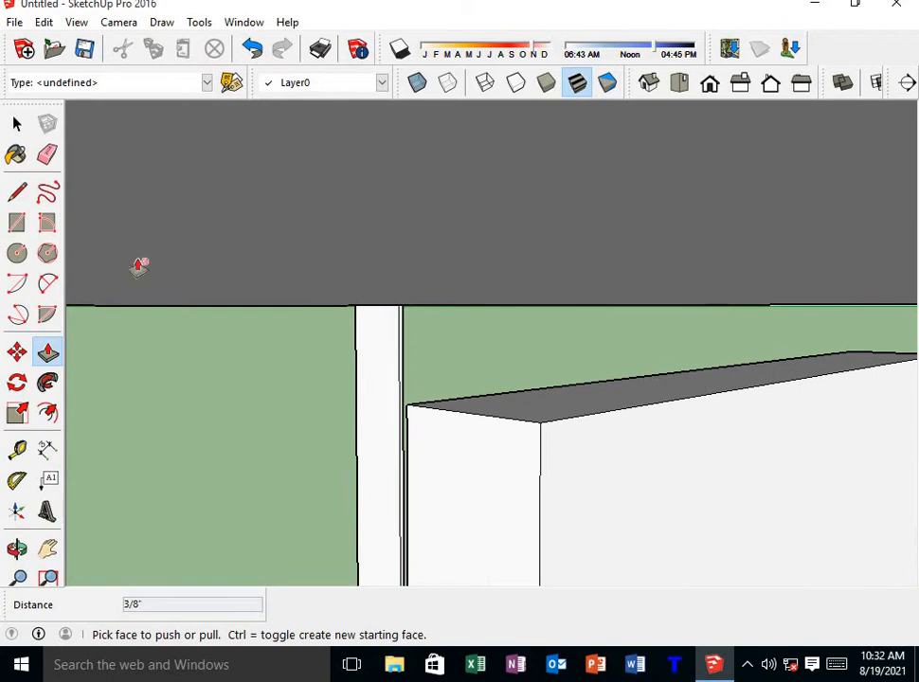
pyautogui.click(18, 253)
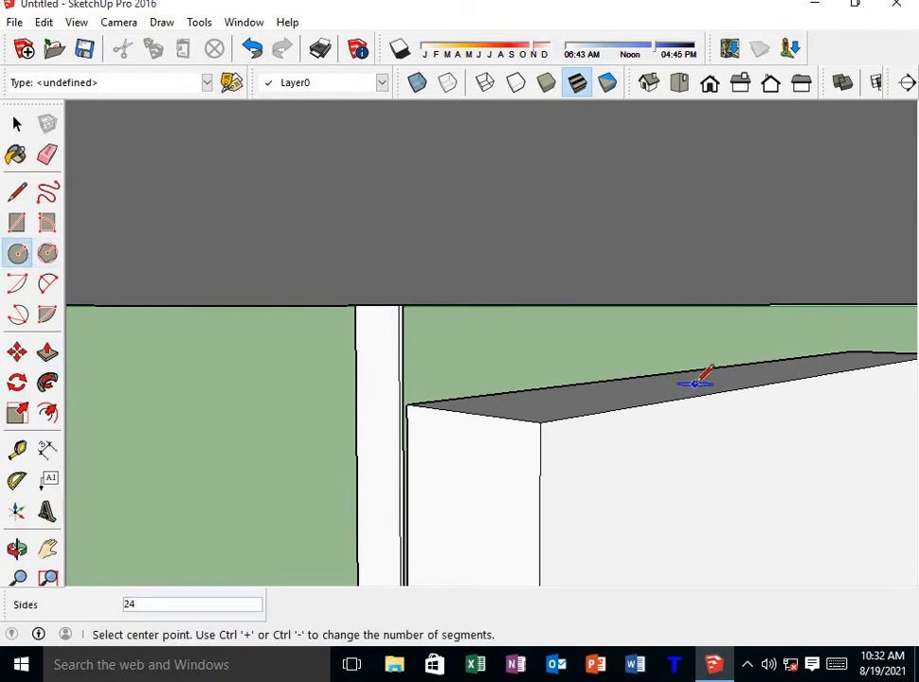
pyautogui.click(695, 383)
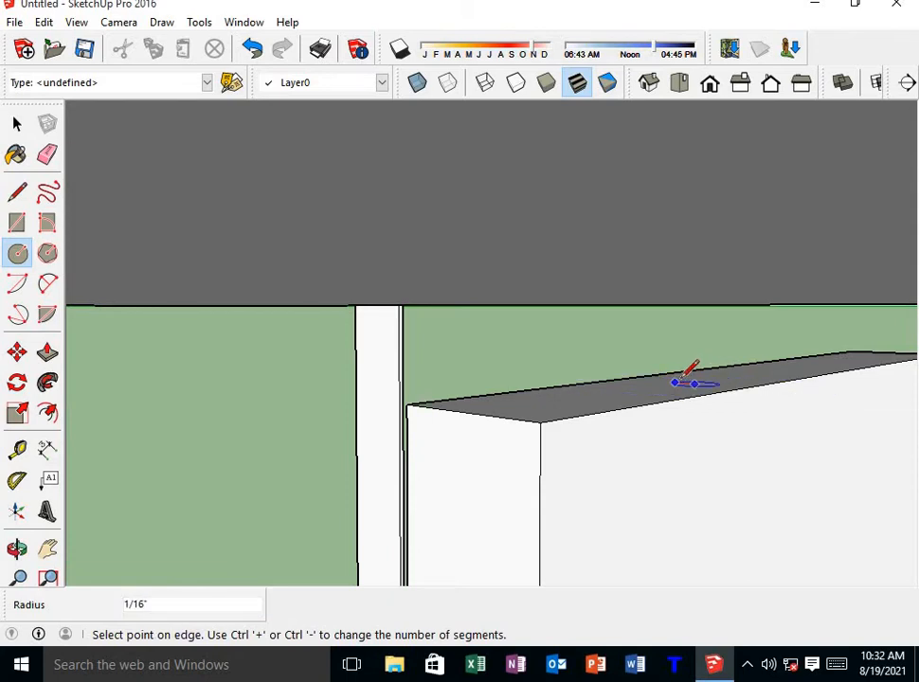
pyautogui.click(695, 379)
pyautogui.scroll(2, 695, 379)
pyautogui.click(16, 124)
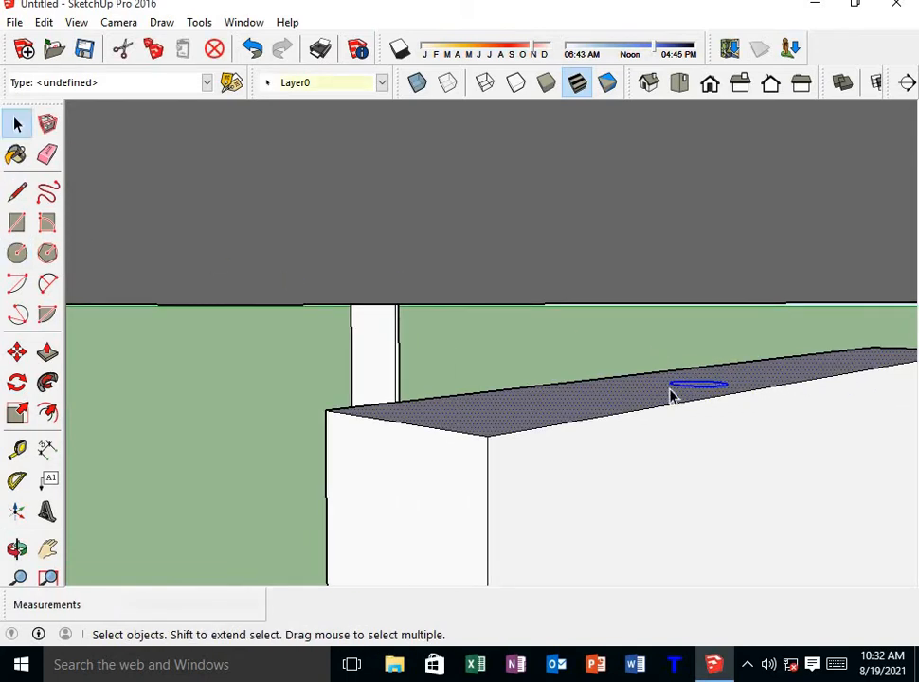
# Make a group from the small circle's face and edge on the post's upper face.
pyautogui.scroll(4, 690, 386)
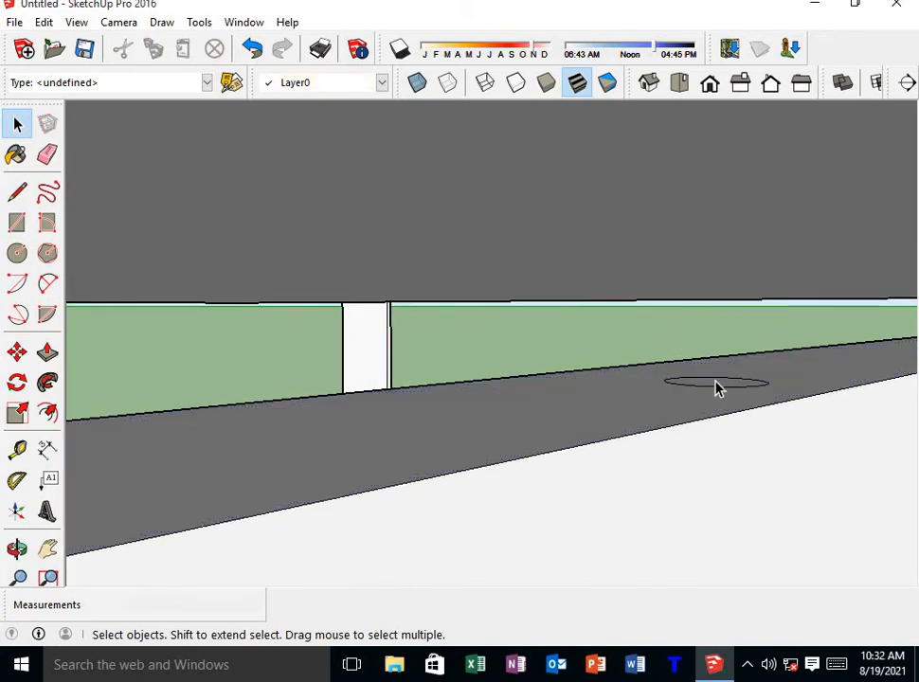
pyautogui.click(717, 388)
pyautogui.doubleClick(718, 388)
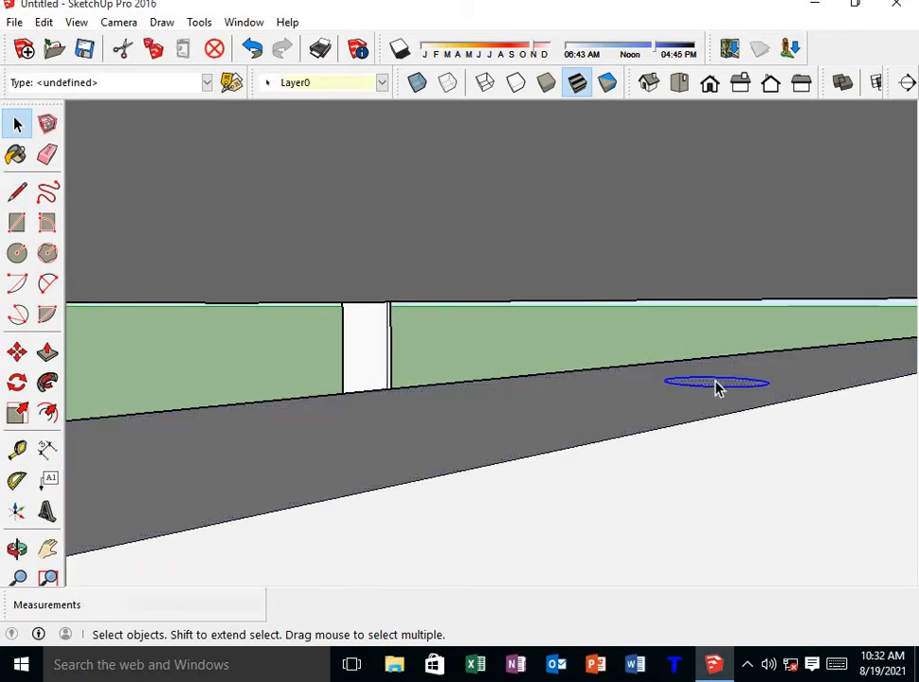
pyautogui.rightClick(717, 388)
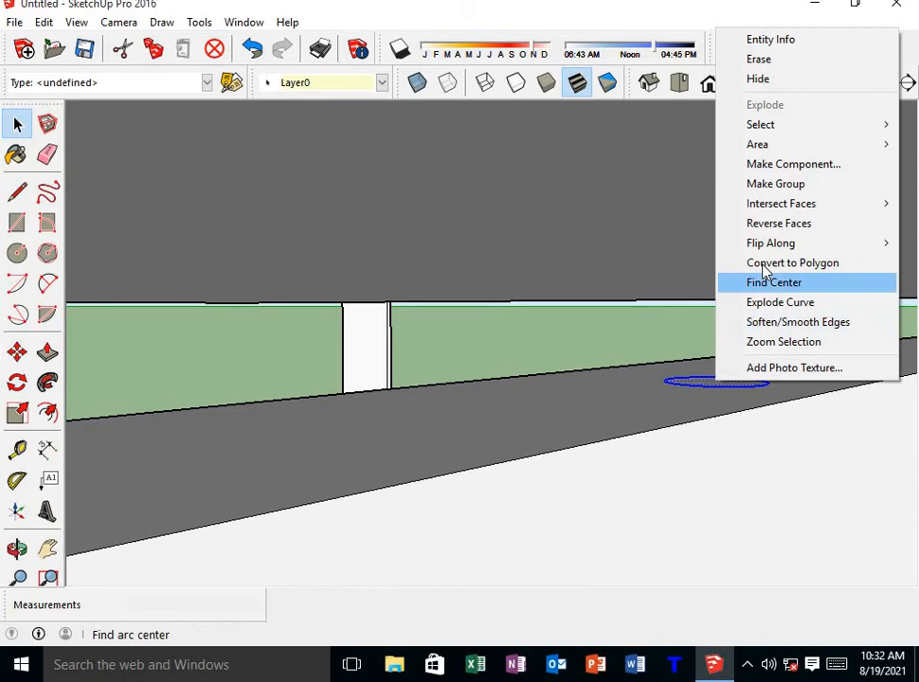
pyautogui.click(762, 184)
# Push/Pull the circle inside its group up about 1/4" into a pin beneath the tabletop, and close the group.
pyautogui.click(718, 383)
pyautogui.doubleClick(718, 382)
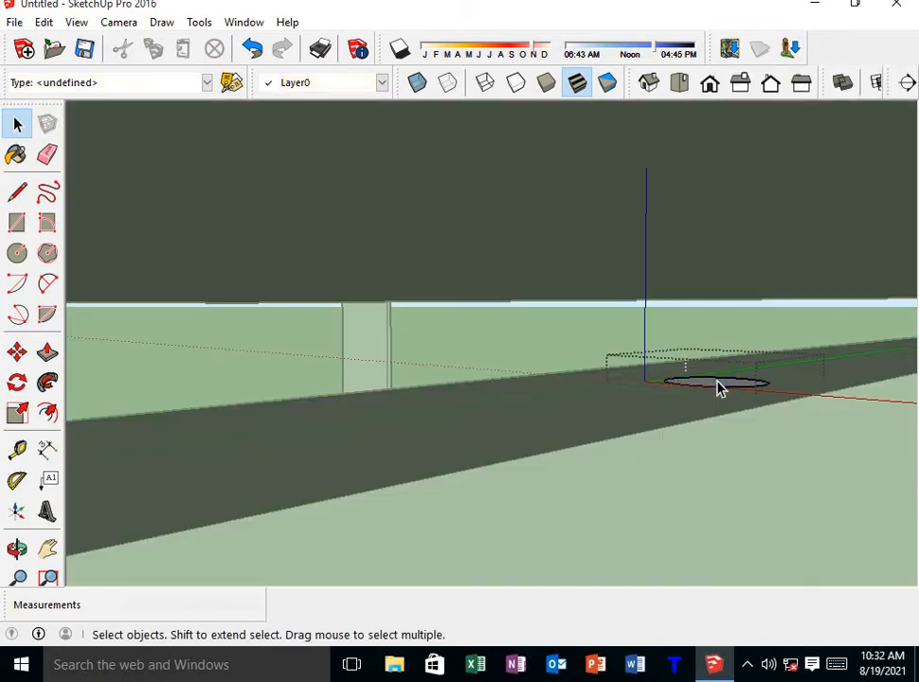
pyautogui.doubleClick(719, 383)
pyautogui.click(47, 353)
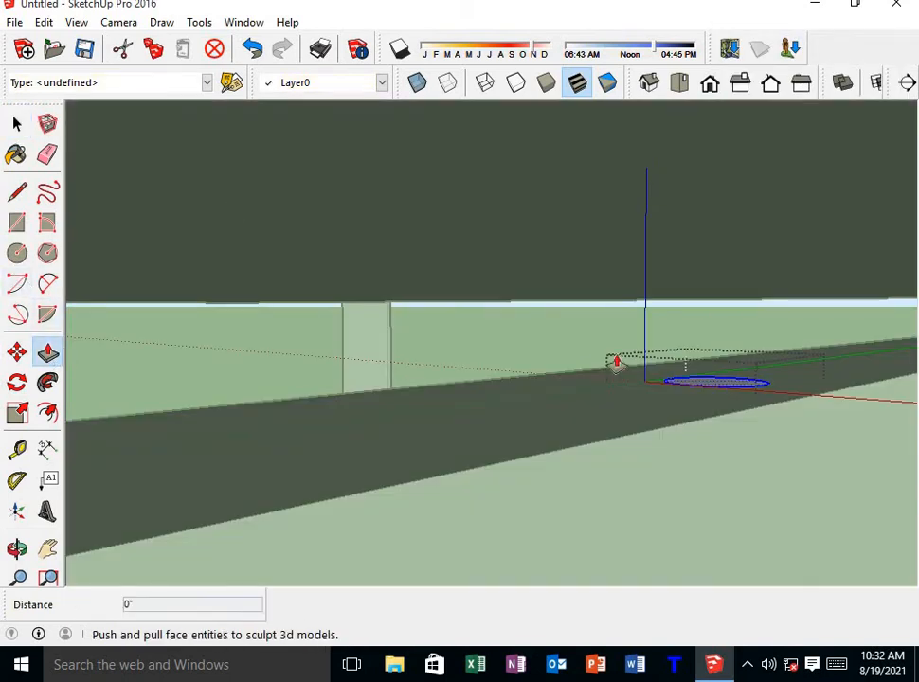
pyautogui.moveTo(718, 383); pyautogui.dragTo(722, 223)
pyautogui.scroll(-10, 722, 222)
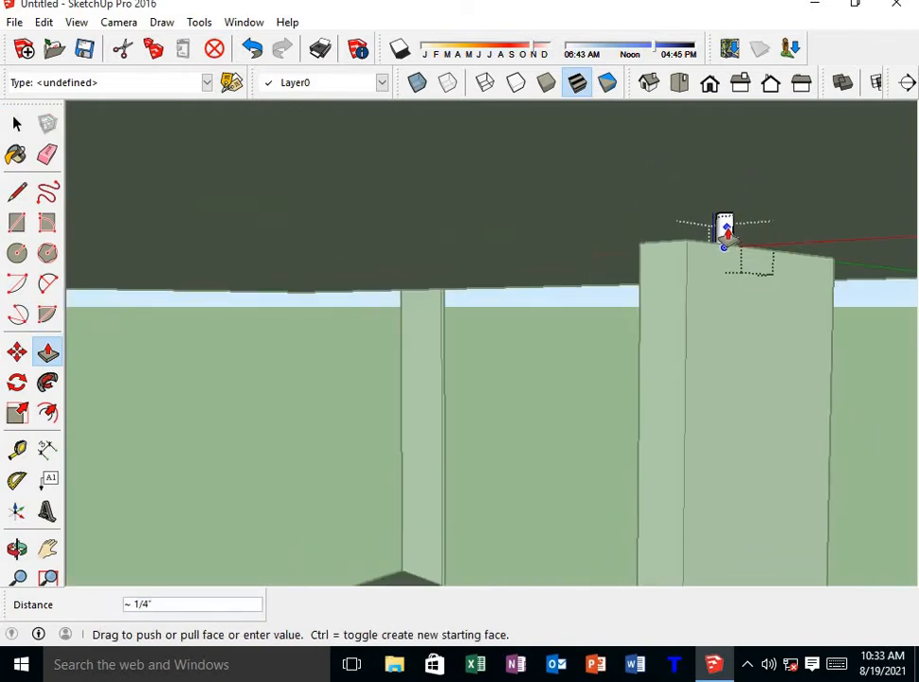
pyautogui.moveTo(726, 235); pyautogui.dragTo(608, 208, button='middle')
pyautogui.rightClick(613, 161)
pyautogui.click(654, 167)
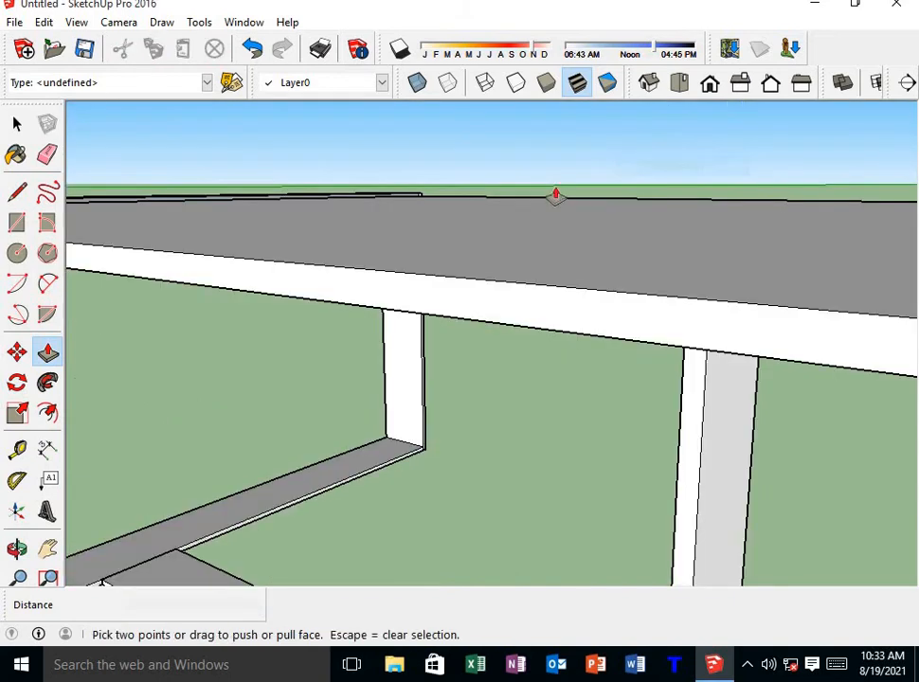
# Examine the pin between the post and tabletop and the whole table from several angles.
pyautogui.click(16, 124)
pyautogui.moveTo(238, 199); pyautogui.dragTo(781, 213, button='middle')
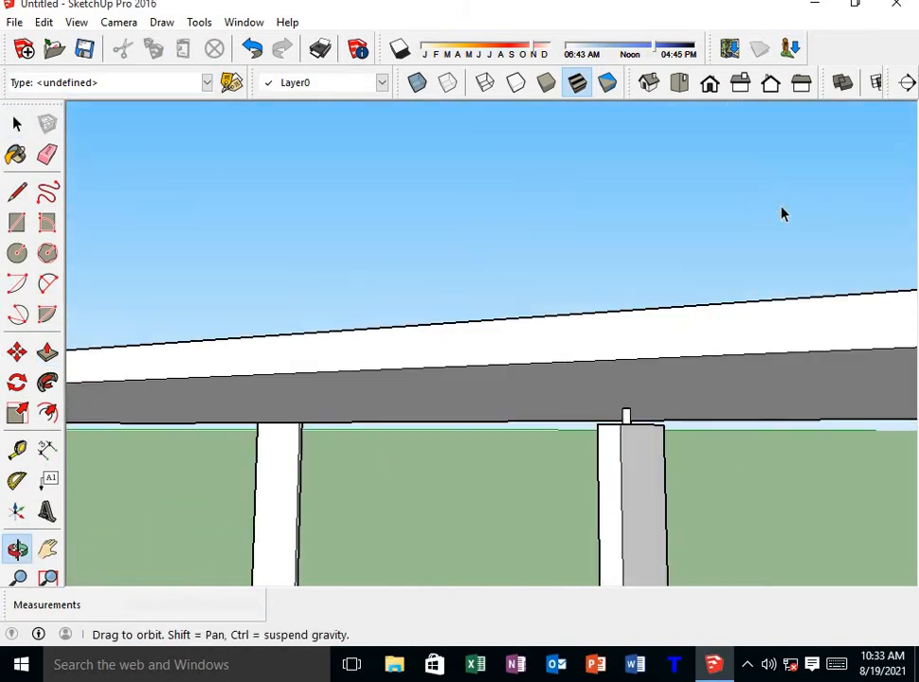
pyautogui.moveTo(638, 434)
pyautogui.mouseDown(button='middle')
pyautogui.moveTo(622, 435)
pyautogui.moveTo(625, 417)
pyautogui.mouseUp(button='middle')
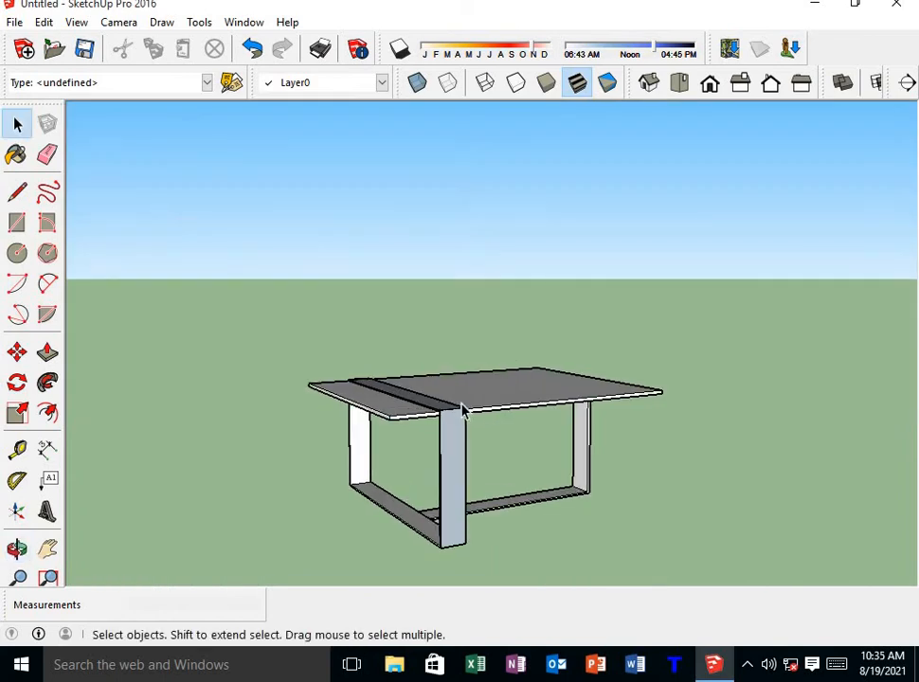
pyautogui.scroll(-3, 484, 414)
pyautogui.moveTo(544, 464); pyautogui.dragTo(525, 471, button='middle')
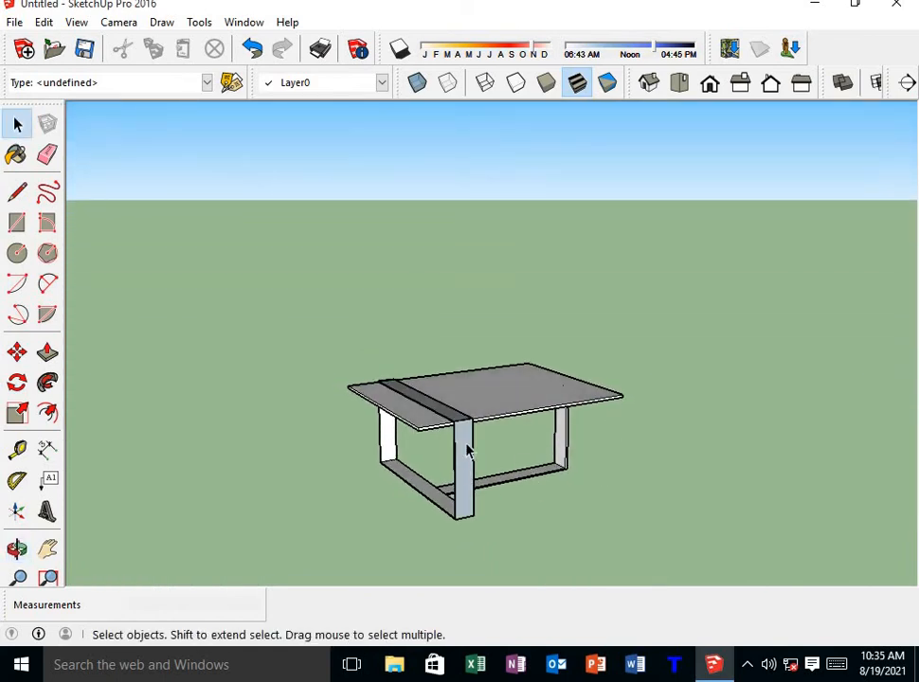
pyautogui.scroll(2, 467, 451)
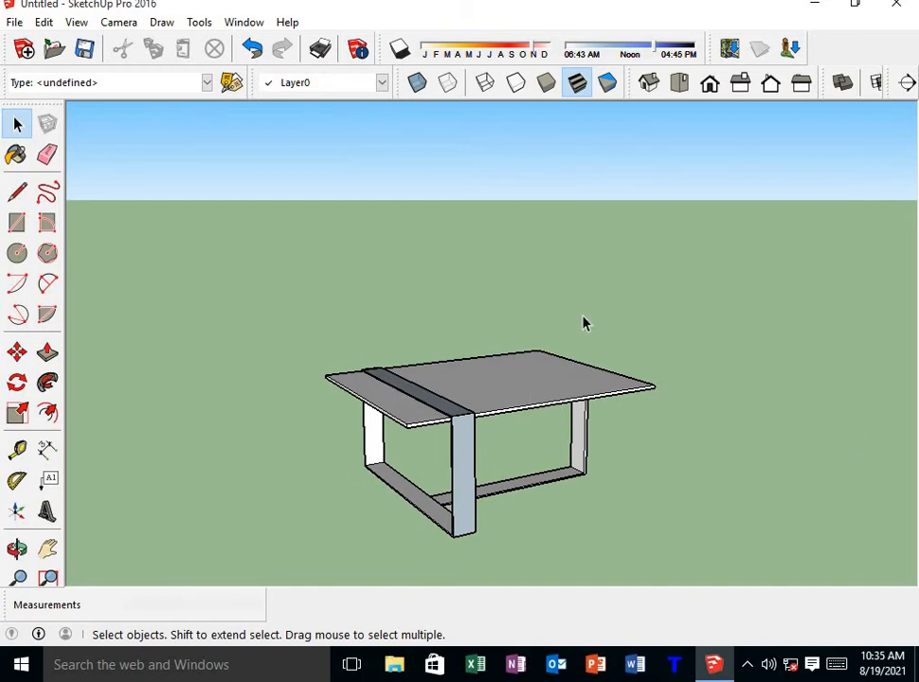
pyautogui.scroll(-1, 434, 422)
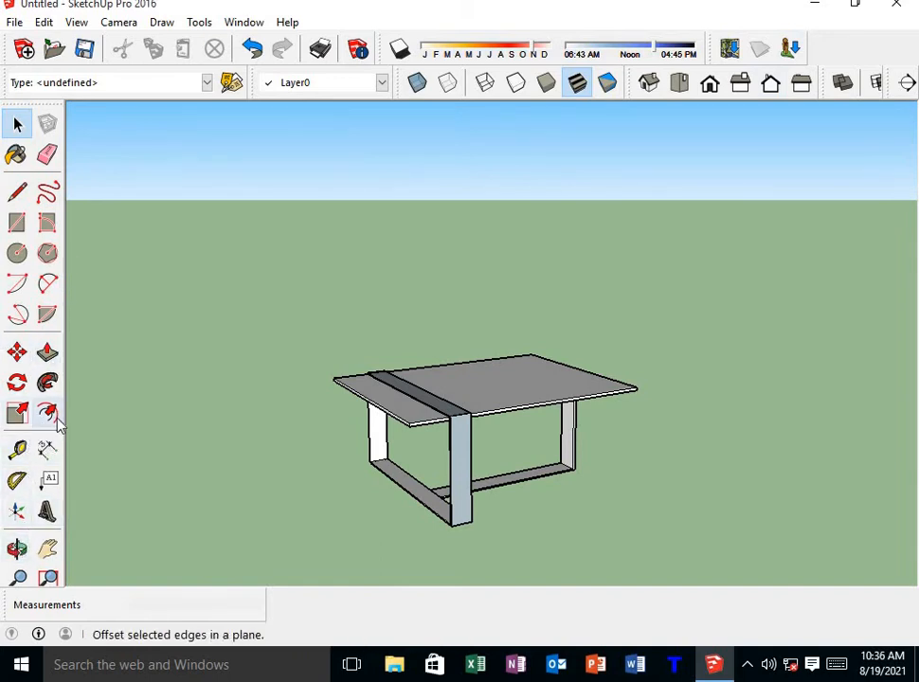
# Paint the wraparound leg frame with Wood Veneer 01 from the Wood materials.
pyautogui.click(16, 154)
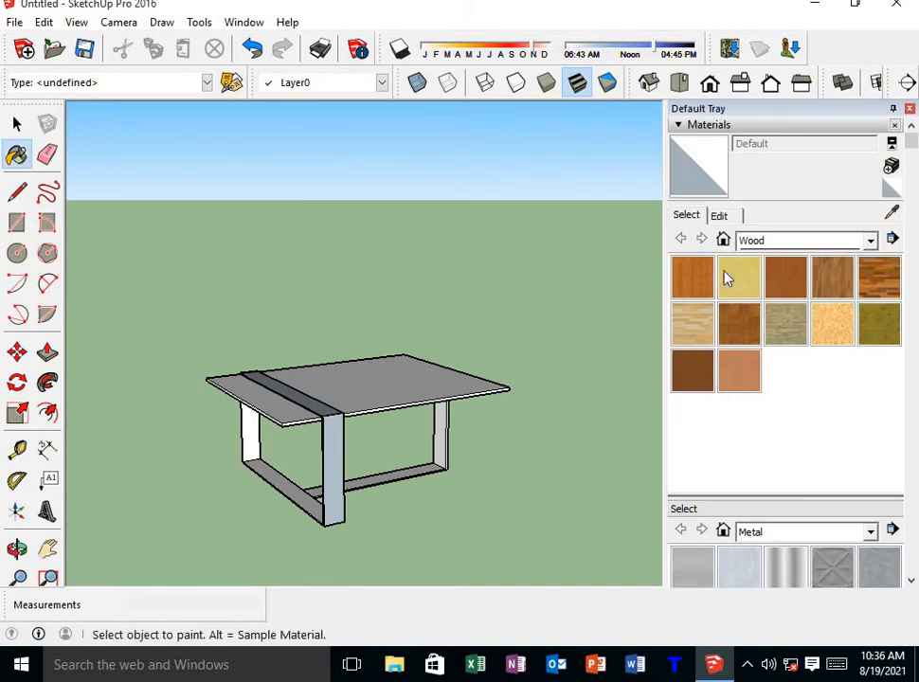
pyautogui.click(870, 242)
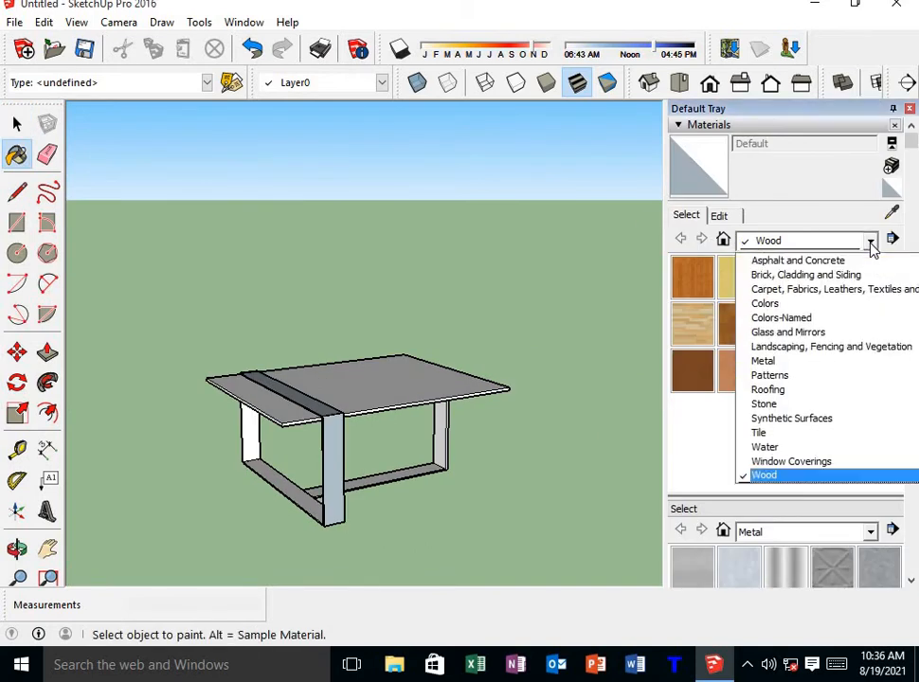
pyautogui.click(767, 477)
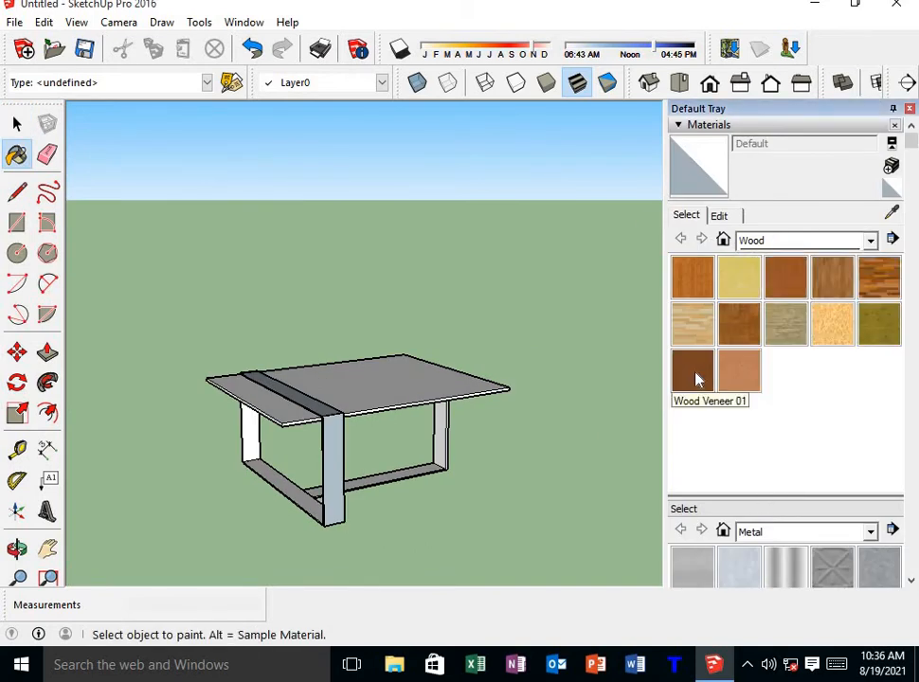
pyautogui.click(695, 374)
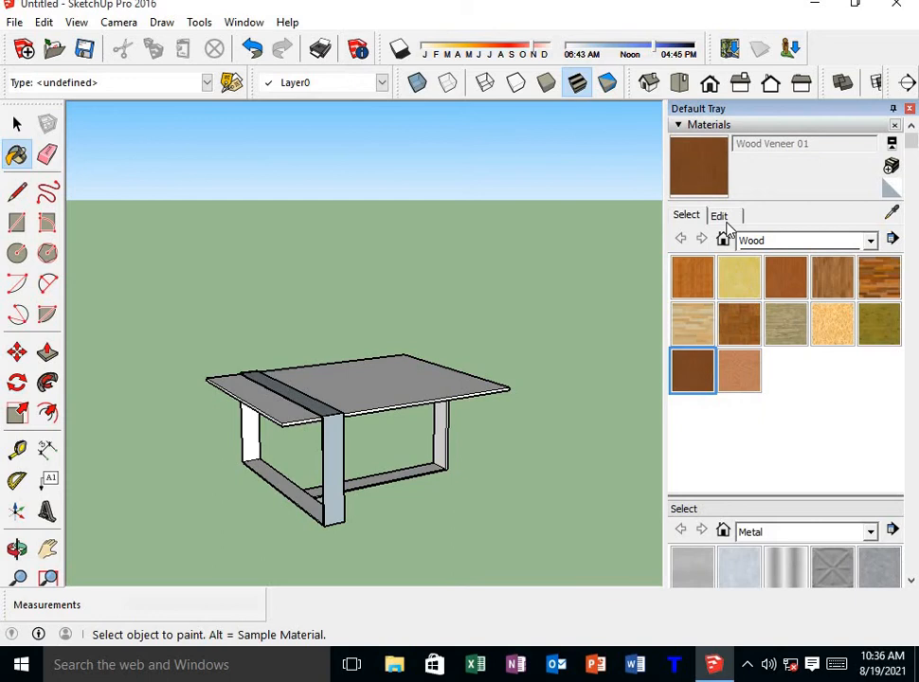
pyautogui.scroll(3, 340, 438)
pyautogui.click(340, 439)
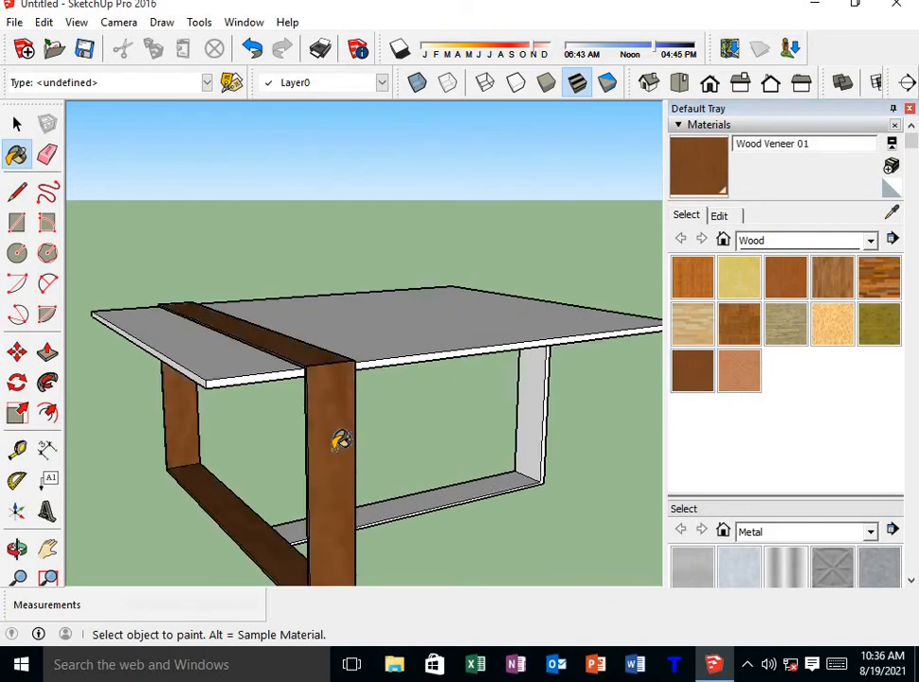
# Paint the remaining faces of the floor bar and supporting post with Wood Veneer 01.
pyautogui.click(442, 485)
pyautogui.click(554, 446)
pyautogui.scroll(4, 553, 438)
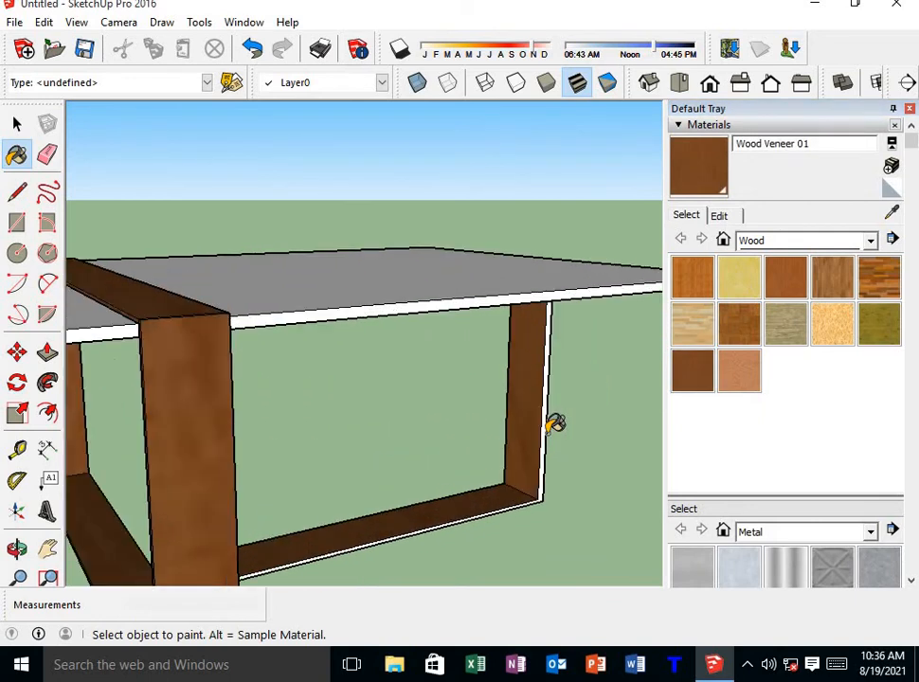
pyautogui.scroll(-3, 540, 474)
pyautogui.moveTo(529, 511); pyautogui.dragTo(412, 374, button='middle')
pyautogui.click(463, 374)
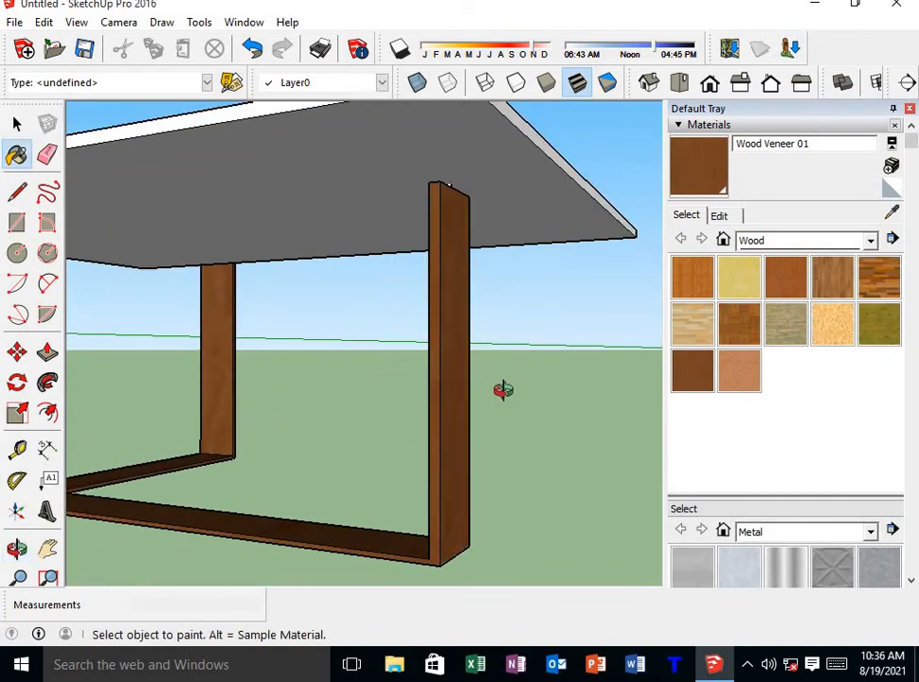
pyautogui.moveTo(500, 389)
pyautogui.mouseDown(button='middle')
pyautogui.moveTo(88, 389)
pyautogui.moveTo(299, 341)
pyautogui.mouseUp(button='middle')
pyautogui.scroll(2, 296, 345)
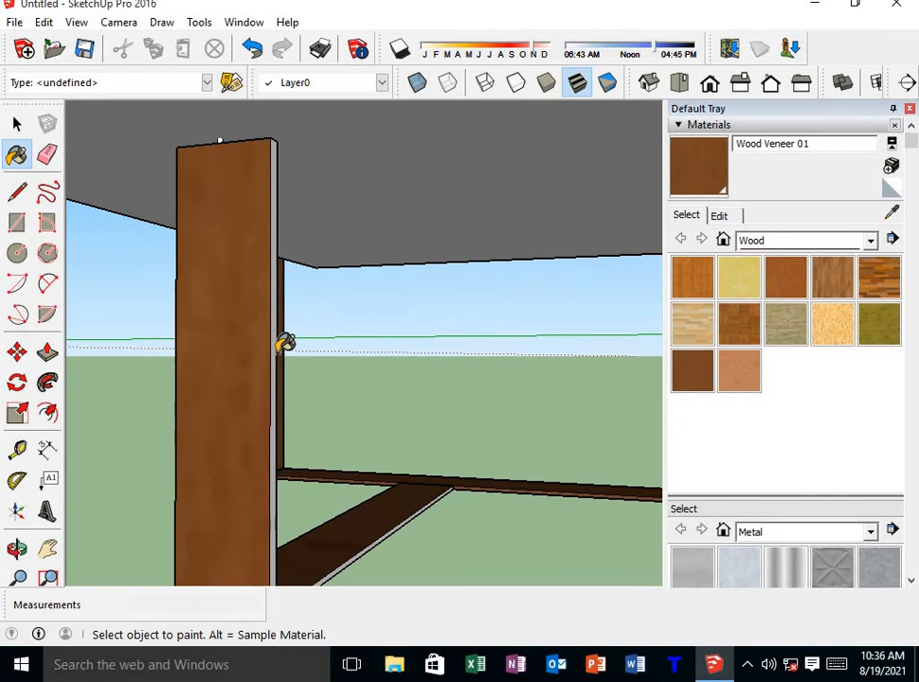
pyautogui.moveTo(417, 517); pyautogui.dragTo(677, 540, button='middle')
pyautogui.scroll(-2, 678, 531)
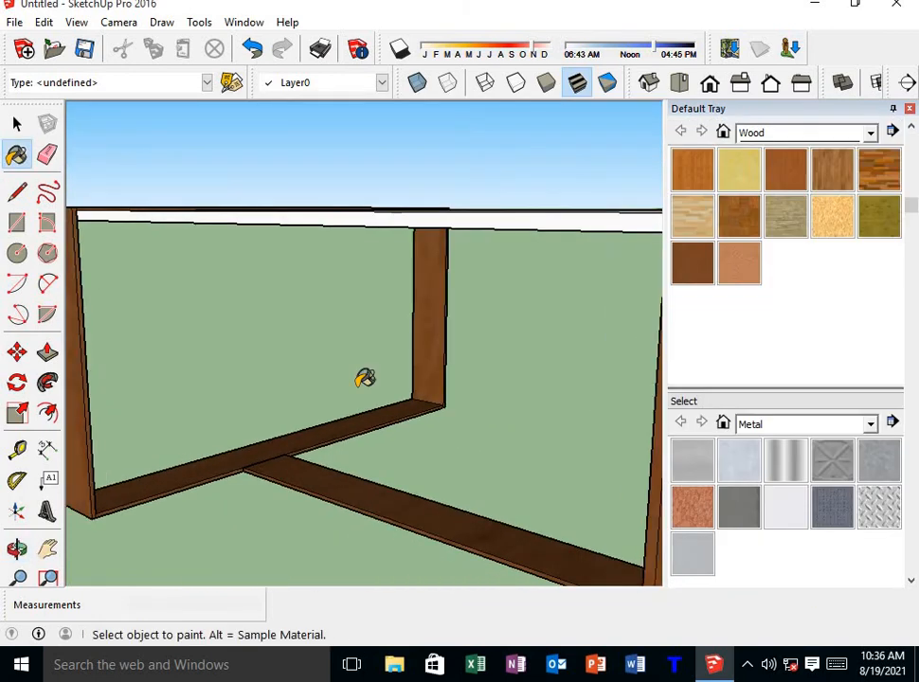
# Edit the Wood Veneer 01 material's colour to a dark, muted olive-brown using the color wheel and a lower brightness.
pyautogui.scroll(-3, 360, 377)
pyautogui.moveTo(343, 364); pyautogui.dragTo(481, 407, button='middle')
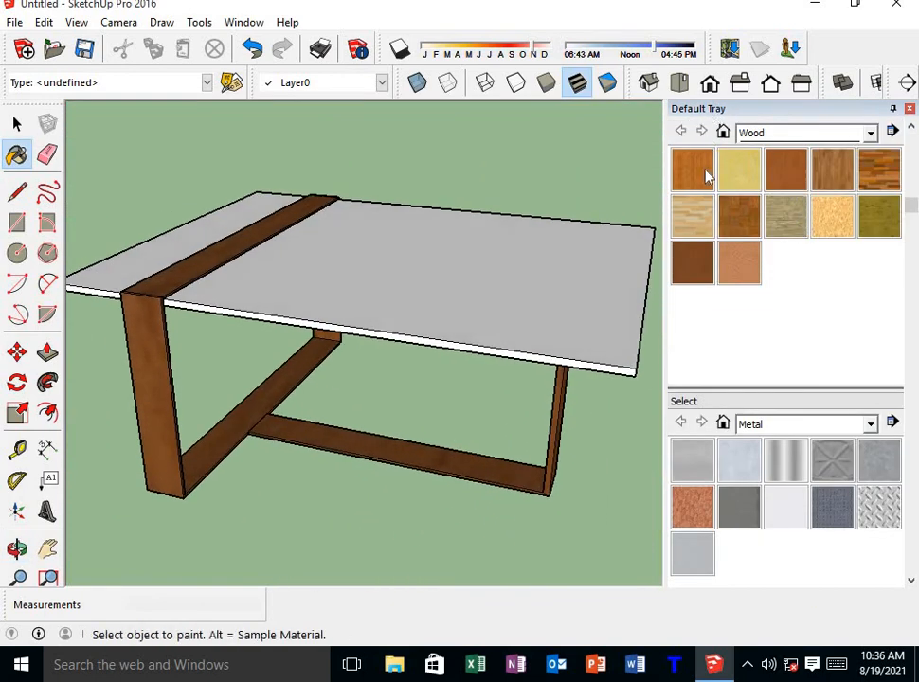
pyautogui.scroll(3, 723, 423)
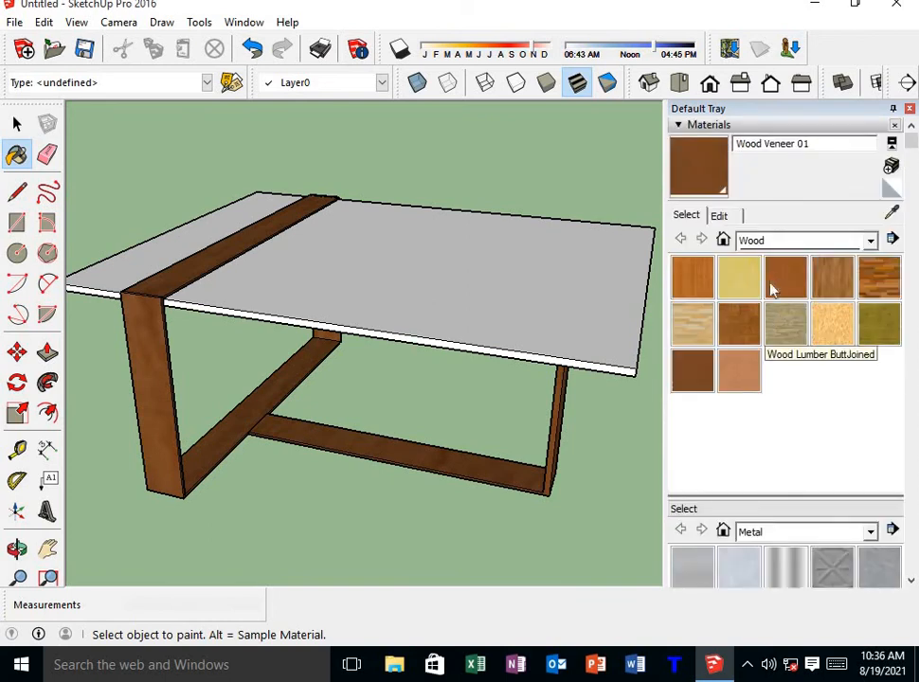
pyautogui.click(720, 216)
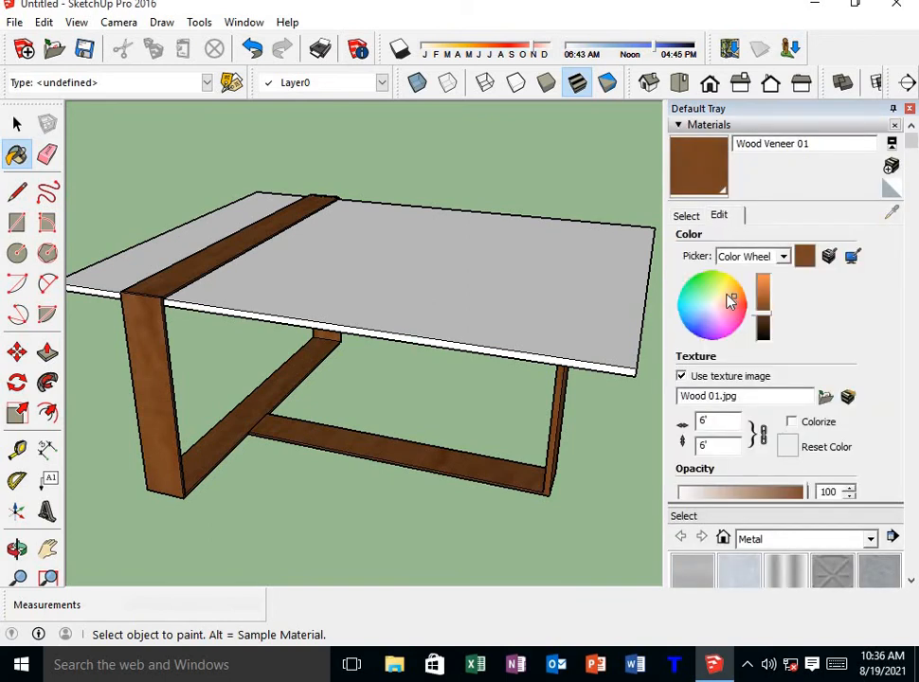
pyautogui.click(728, 300)
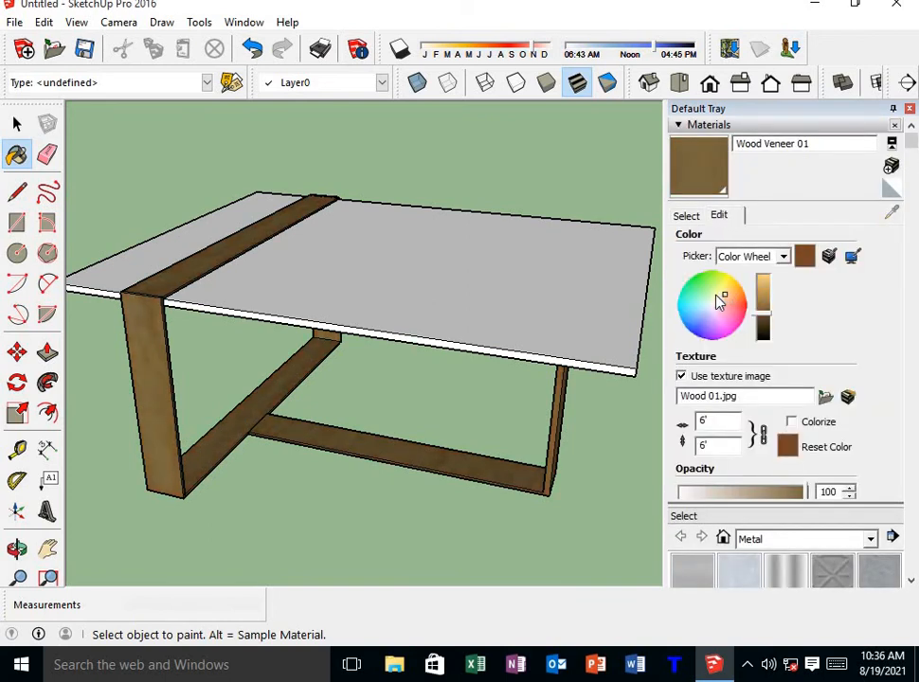
pyautogui.click(718, 298)
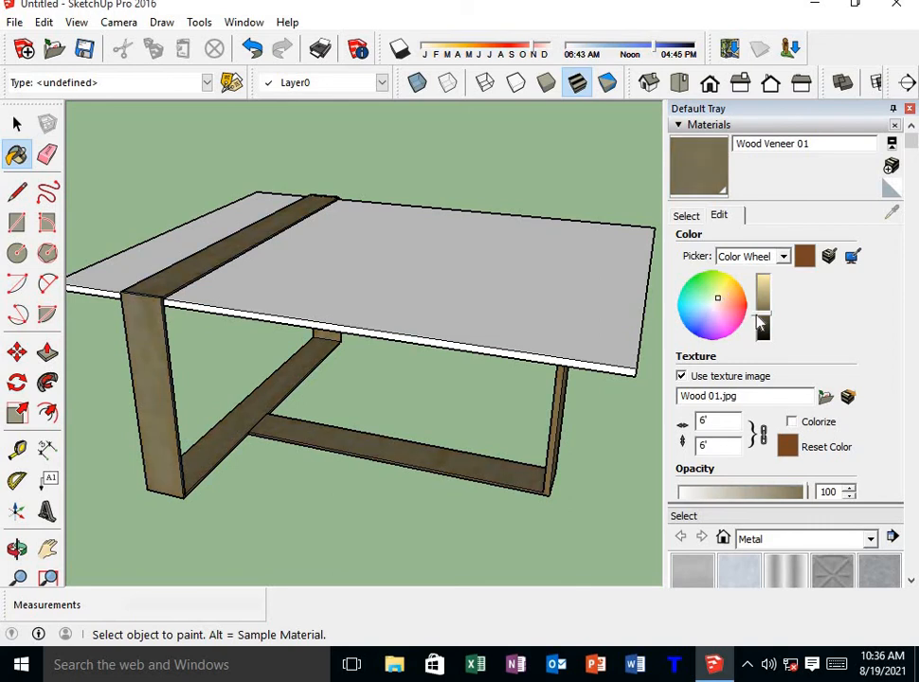
pyautogui.click(763, 327)
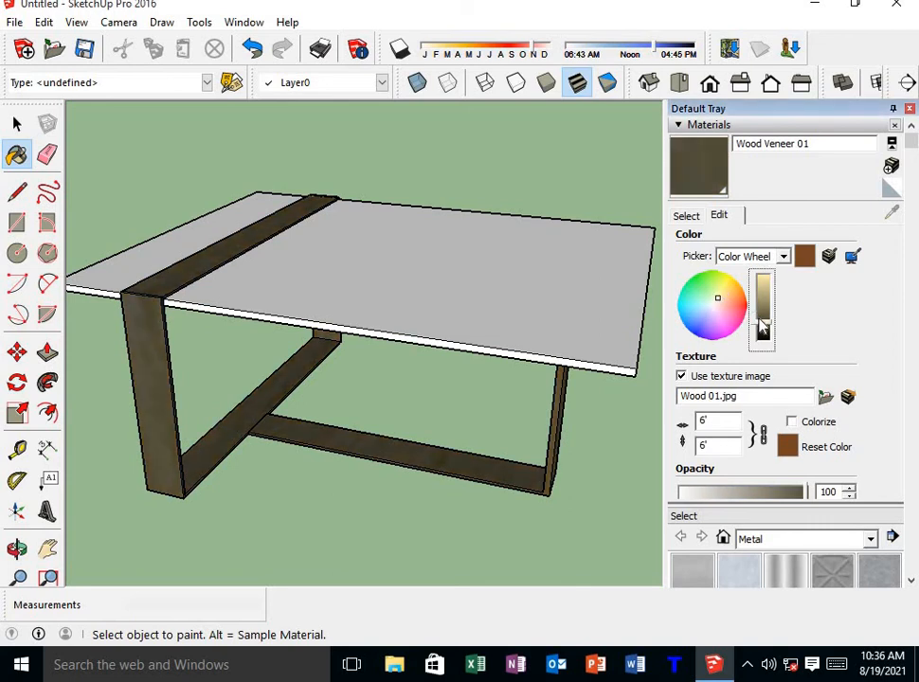
# Paint the tabletop and its edges a light cream colour, starting from the In Model materials.
pyautogui.scroll(-5, 763, 327)
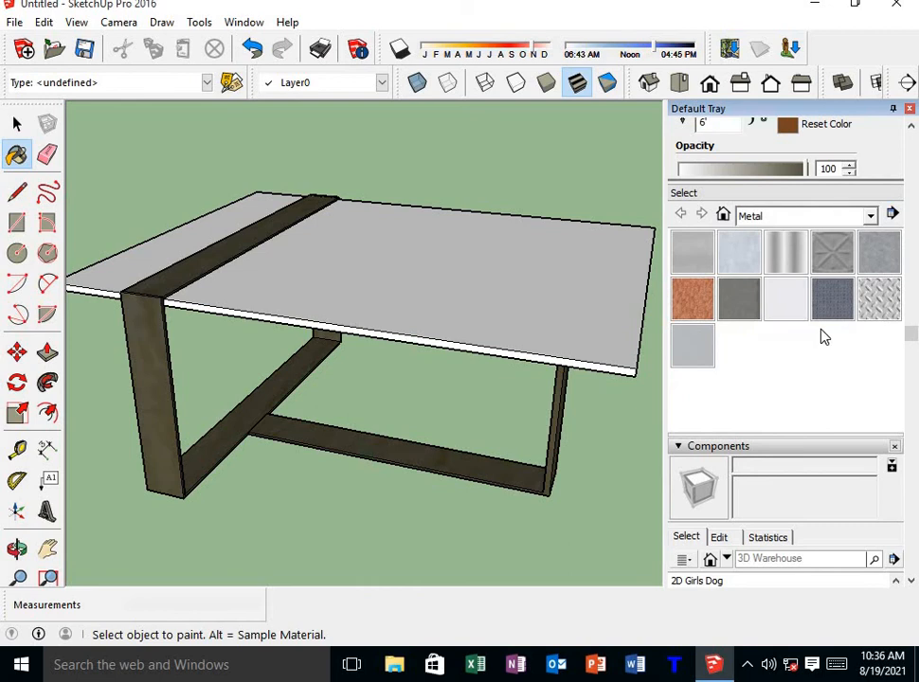
pyautogui.scroll(4, 822, 337)
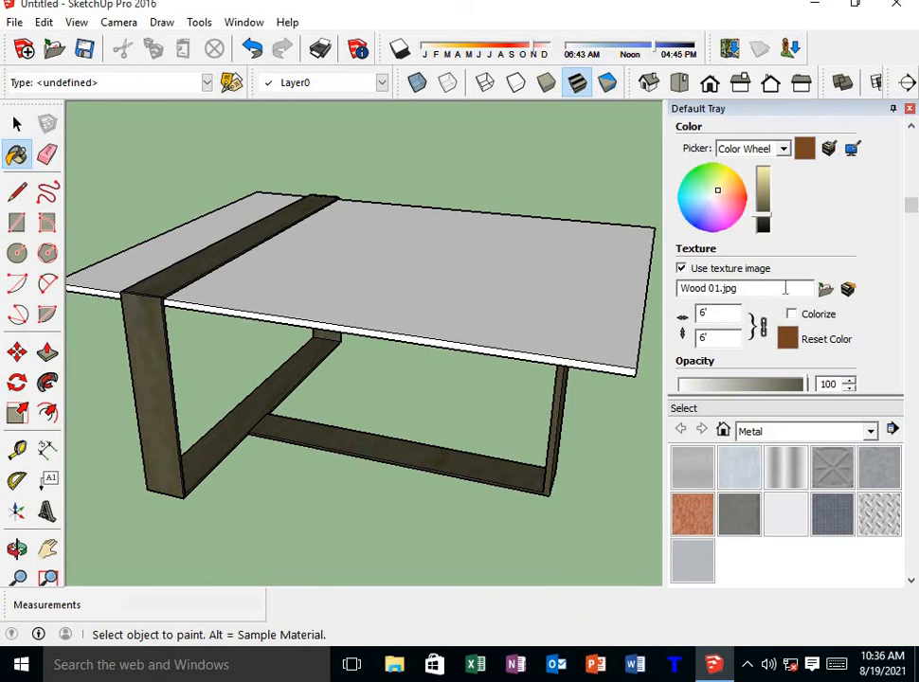
pyautogui.scroll(-5, 772, 474)
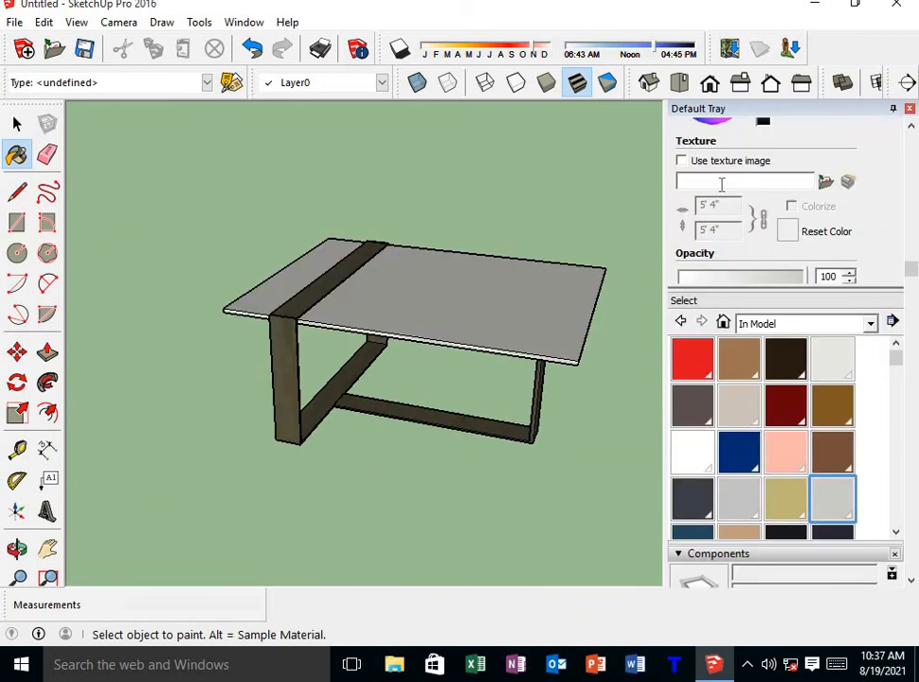
pyautogui.scroll(3, 722, 243)
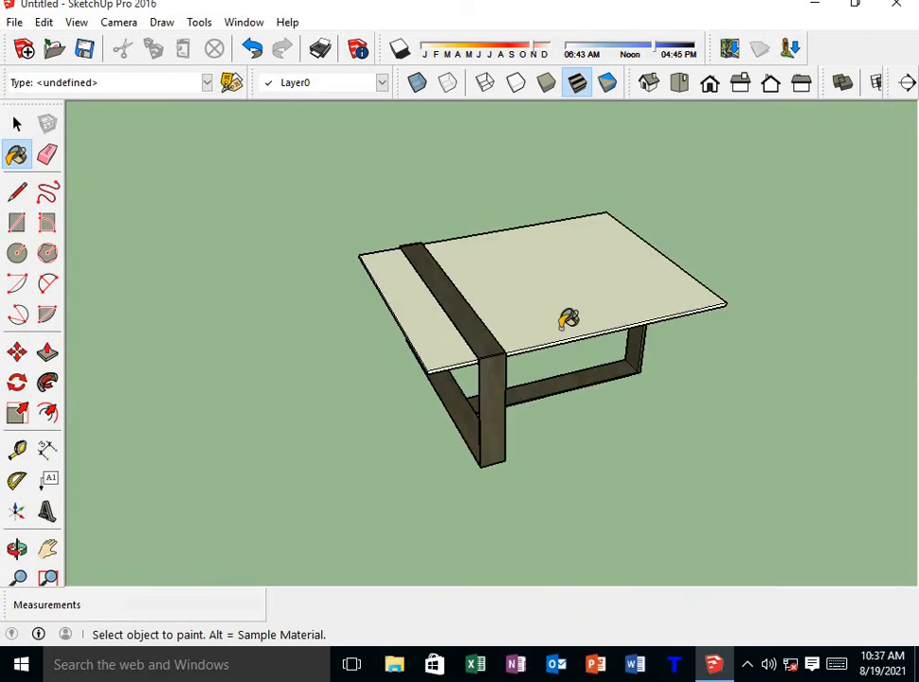